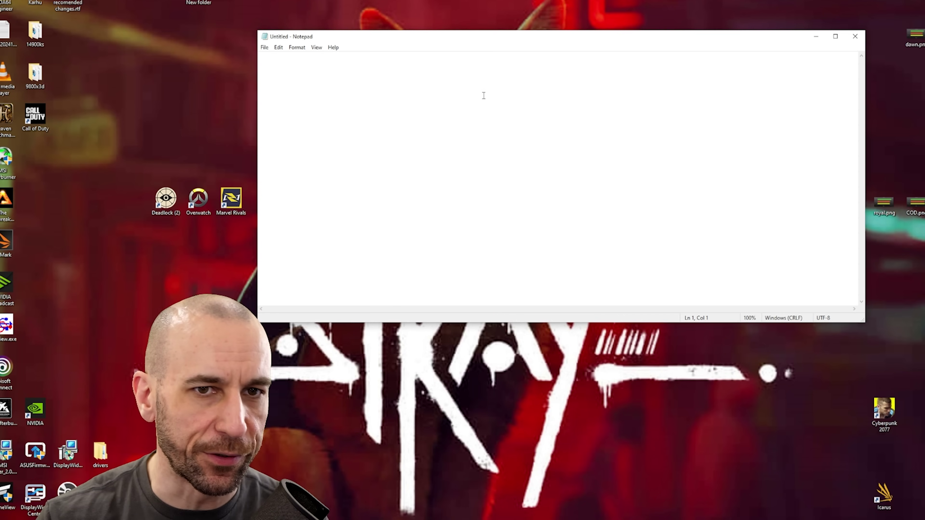
# Move the blank note window toward the upper right of the desktop and resize it slightly narrower and taller.
pyautogui.moveTo(431, 37); pyautogui.dragTo(487, 25)
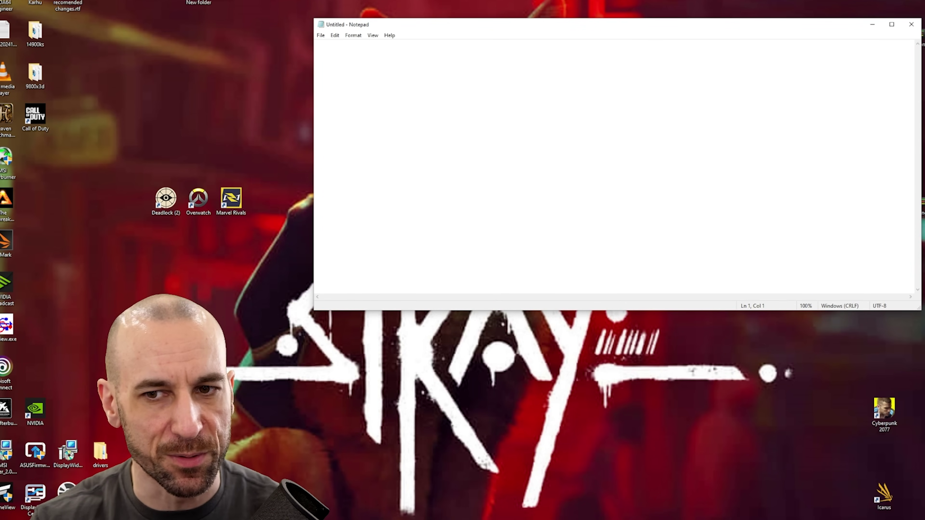
pyautogui.moveTo(920, 309); pyautogui.dragTo(859, 343)
pyautogui.moveTo(462, 24); pyautogui.dragTo(513, 30)
# Write "1) install the latest GPU drivers" with lines "download the driver", "download DDU", "run DDU" and "install driver", and add the number "2)".
pyautogui.write('1')
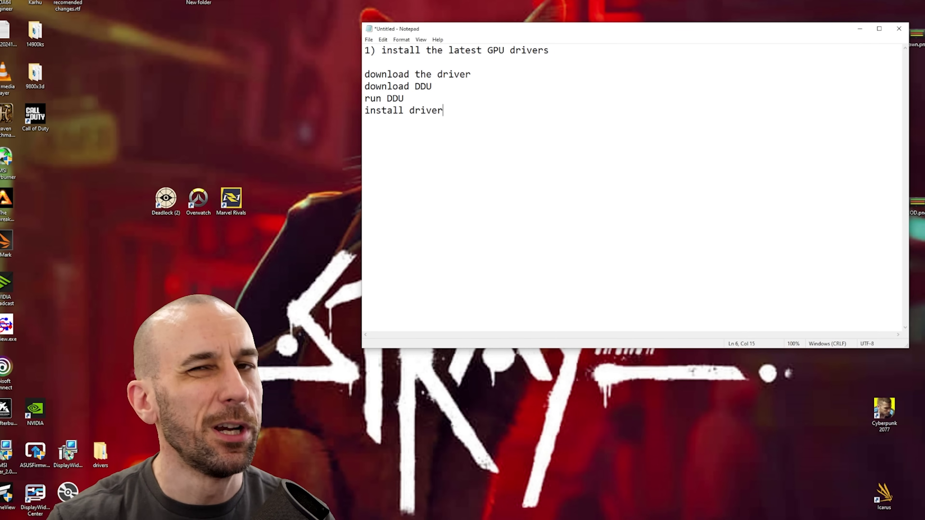
pyautogui.press('Return')
pyautogui.press('Return')
pyautogui.write('2)')
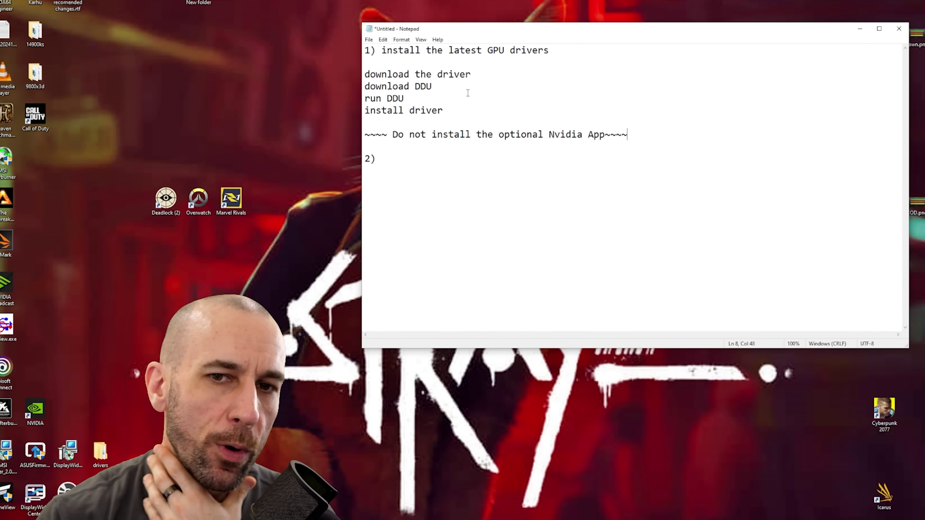
pyautogui.moveTo(585, 142); pyautogui.dragTo(541, 133)
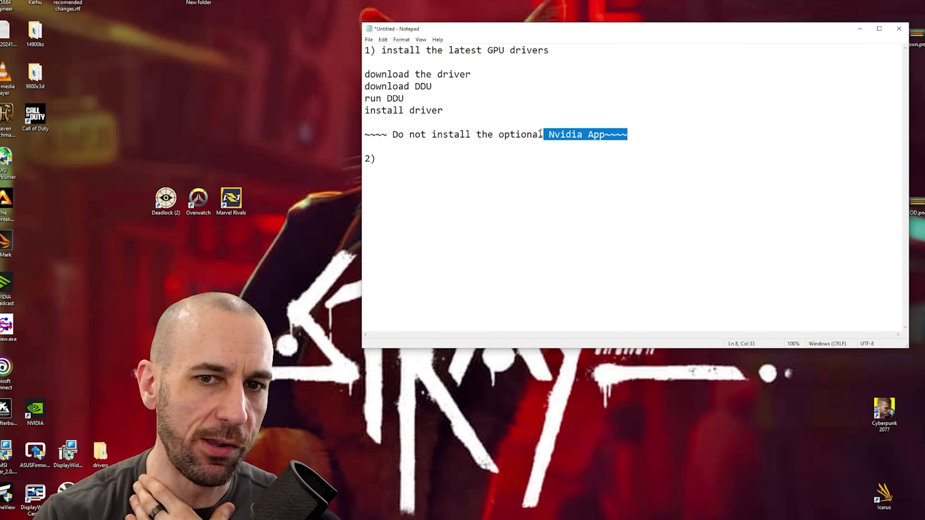
pyautogui.press('Down')
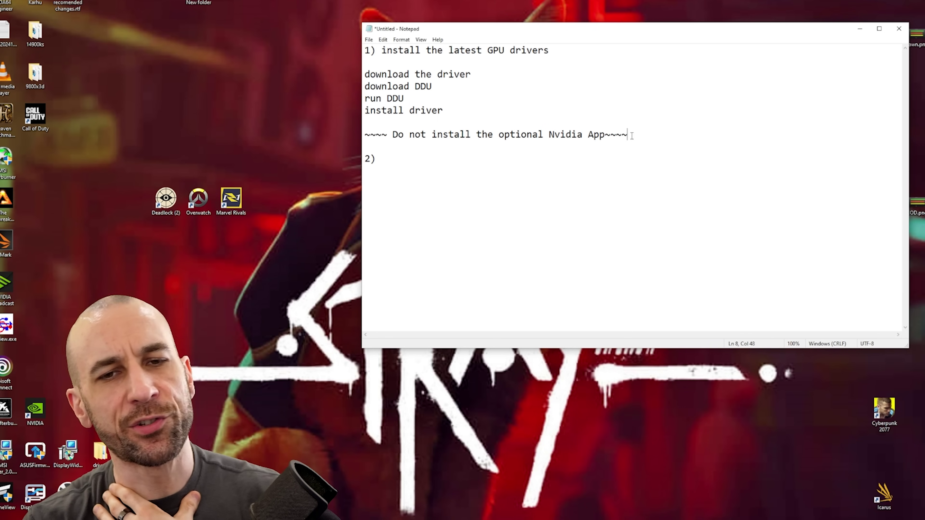
pyautogui.hotkey('shift', 'Left')
pyautogui.hotkey('shift', 'Left')
pyautogui.hotkey('shift', 'Left')
pyautogui.hotkey('shift', 'Left')
pyautogui.hotkey('shift', 'Left')
pyautogui.hotkey('shift', 'Left')
pyautogui.hotkey('shift', 'Left')
pyautogui.hotkey('shift', 'Left')
pyautogui.hotkey('shift', 'Left')
pyautogui.hotkey('shift', 'Left')
pyautogui.hotkey('shift', 'Left')
pyautogui.hotkey('shift', 'Left')
pyautogui.hotkey('shift', 'Left')
pyautogui.hotkey('shift', 'Left')
pyautogui.hotkey('shift', 'Right')
pyautogui.hotkey('shift', 'Right')
pyautogui.hotkey('shift', 'Right')
pyautogui.hotkey('shift', 'Right')
pyautogui.hotkey('shift', 'Left')
pyautogui.hotkey('shift', 'Left')
pyautogui.hotkey('shift', 'Left')
pyautogui.hotkey('shift', 'Left')
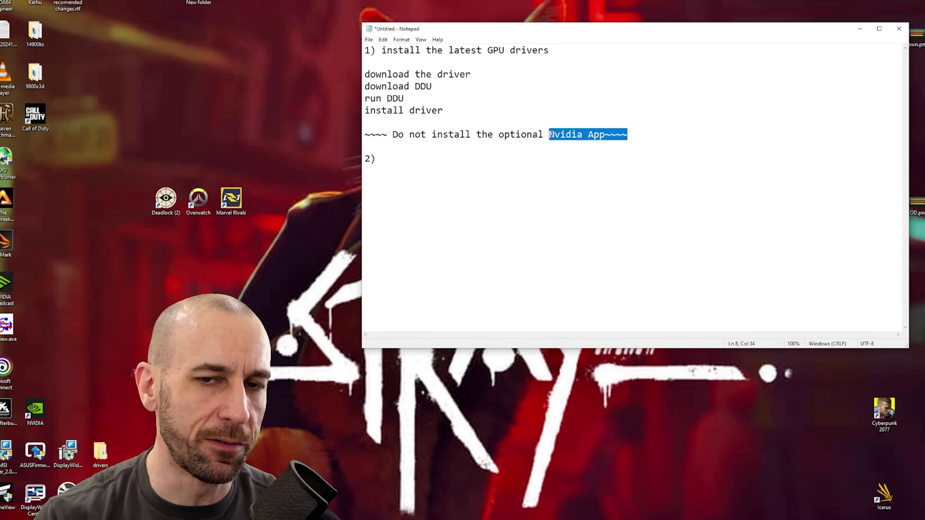
pyautogui.press('Right')
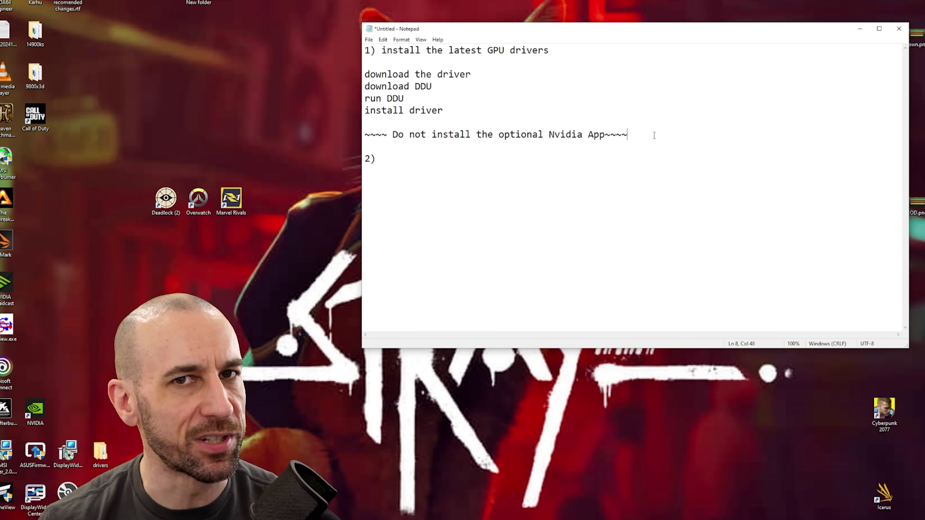
pyautogui.moveTo(669, 135); pyautogui.dragTo(368, 132)
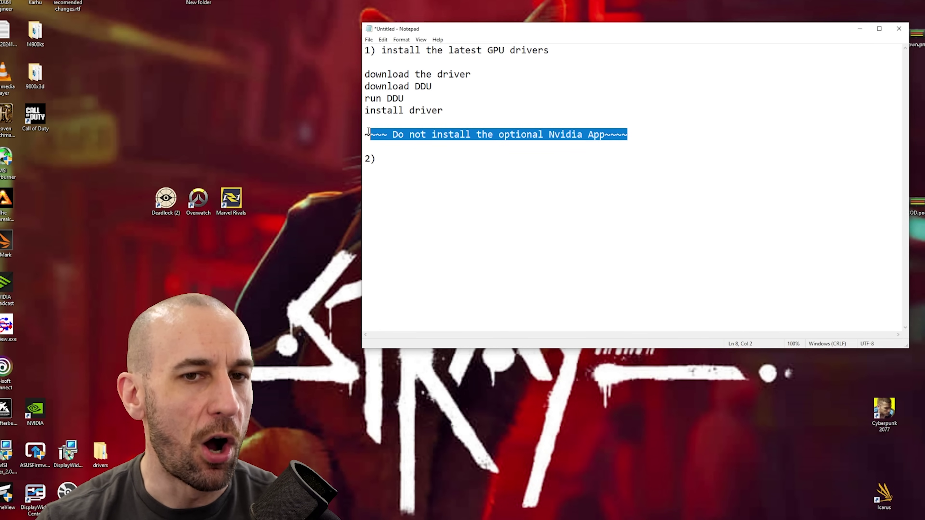
pyautogui.moveTo(628, 135); pyautogui.dragTo(589, 141)
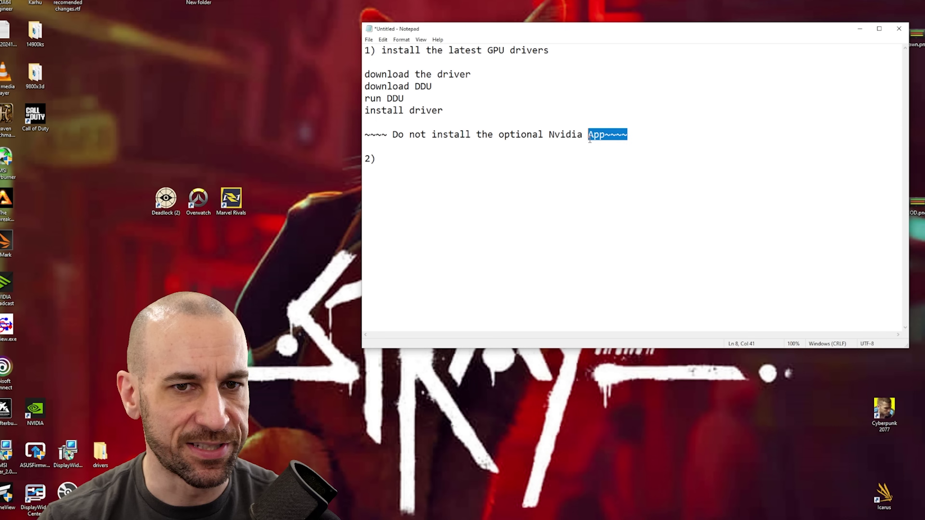
pyautogui.click(459, 103)
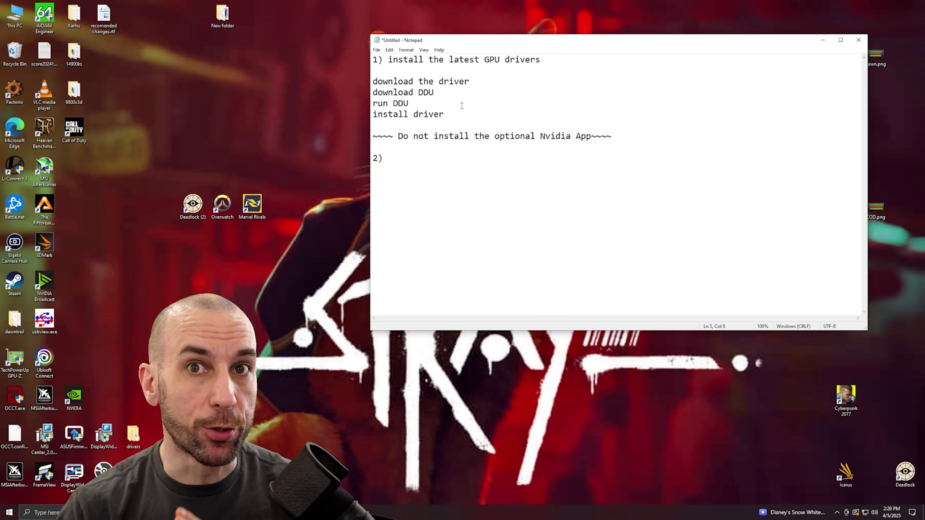
pyautogui.moveTo(408, 103); pyautogui.dragTo(393, 103)
pyautogui.click(422, 103)
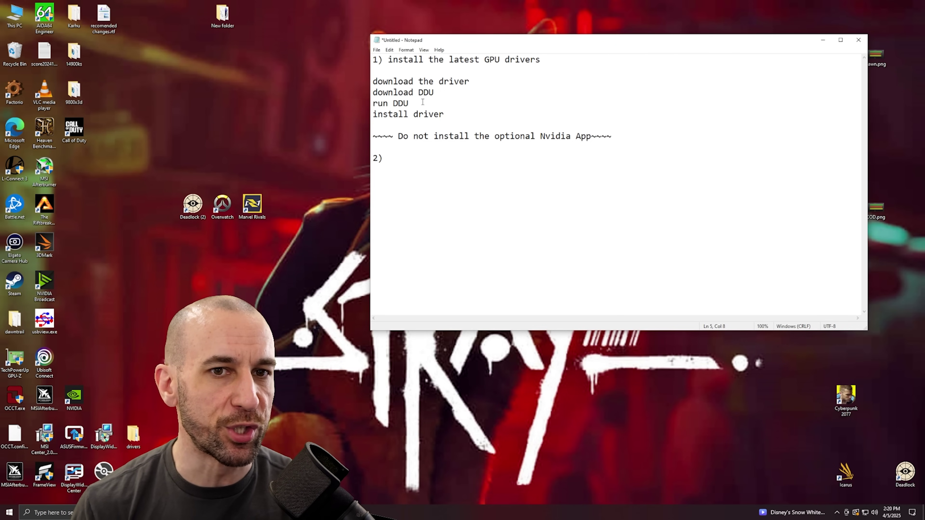
pyautogui.moveTo(422, 103); pyautogui.dragTo(392, 103)
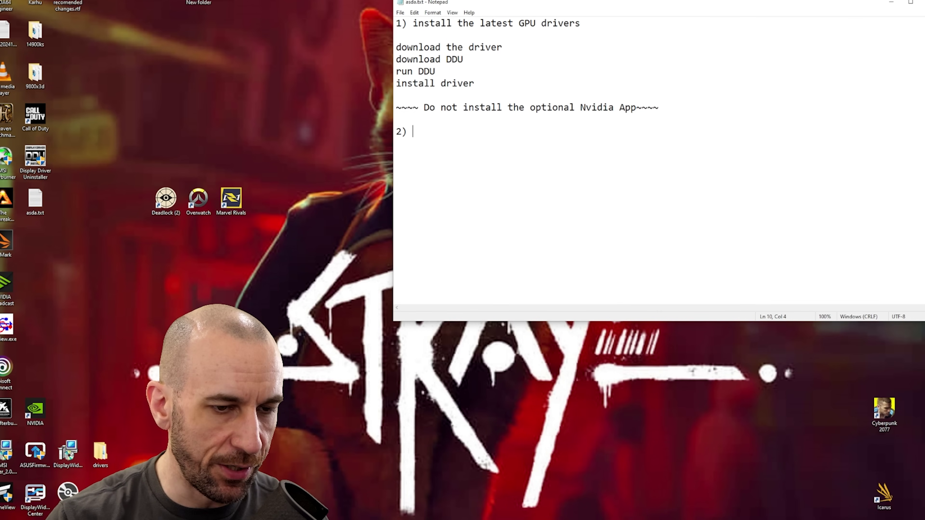
# Search Windows for "core" and open the Core isolation settings.
pyautogui.press('super')
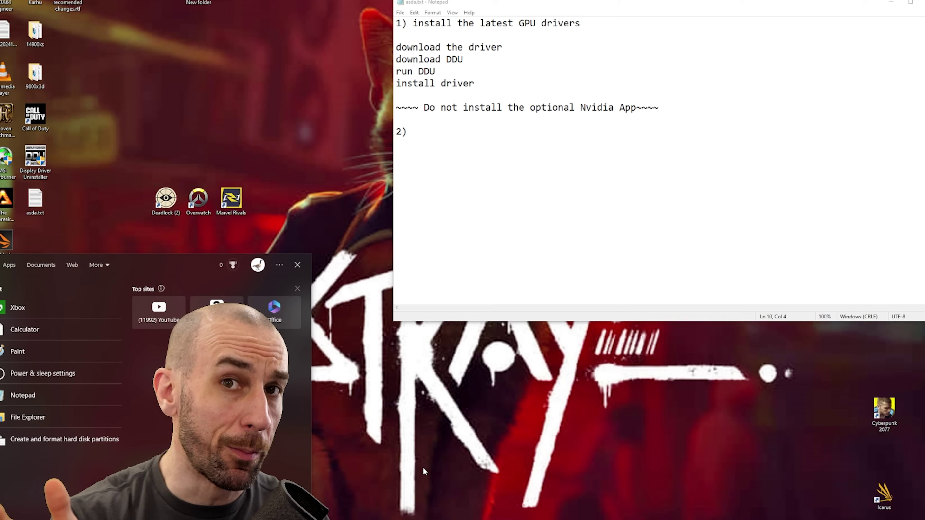
pyautogui.write('core')
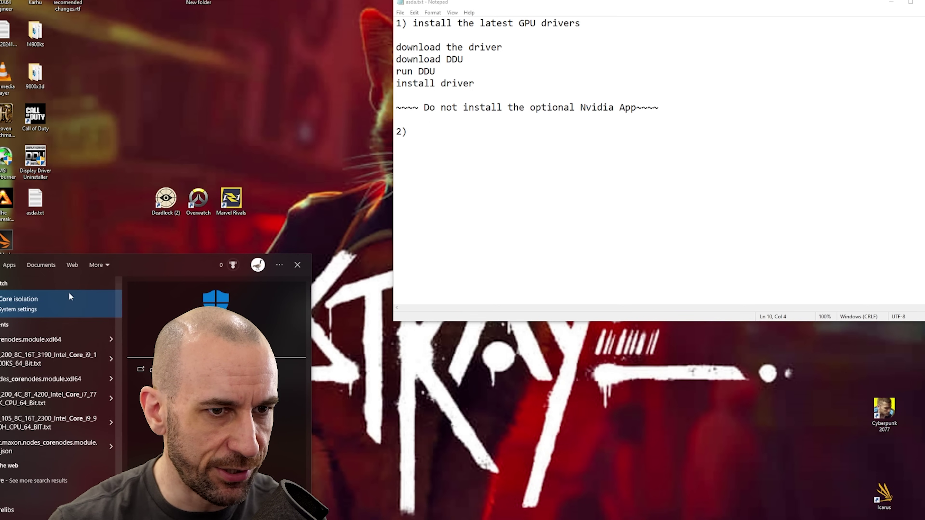
pyautogui.click(54, 300)
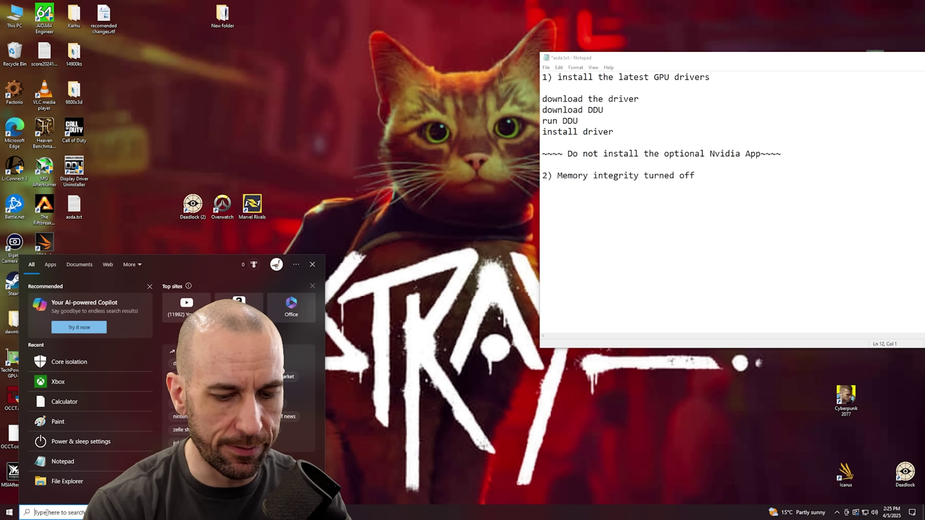
# Search Windows for "gpu", open Graphics settings, and place its window beside the notes to check hardware-accelerated GPU scheduling.
pyautogui.write('gpu')
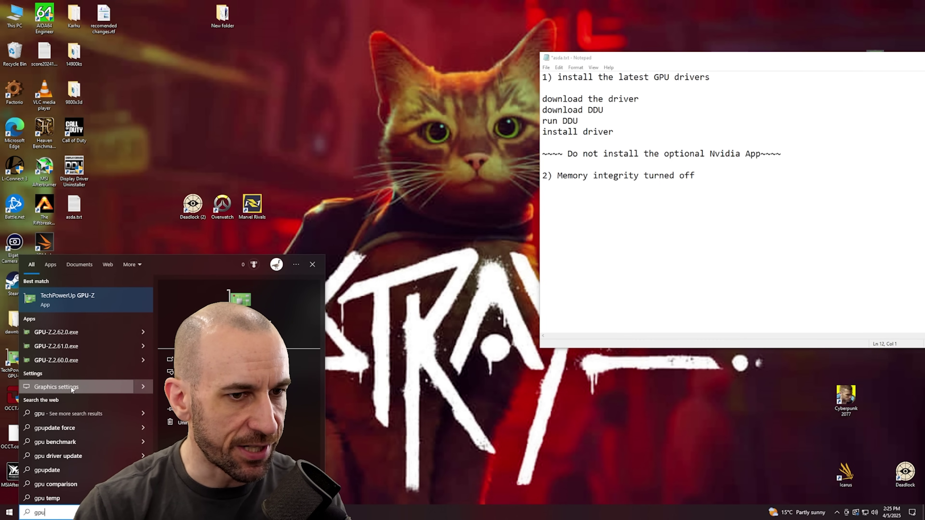
pyautogui.click(72, 388)
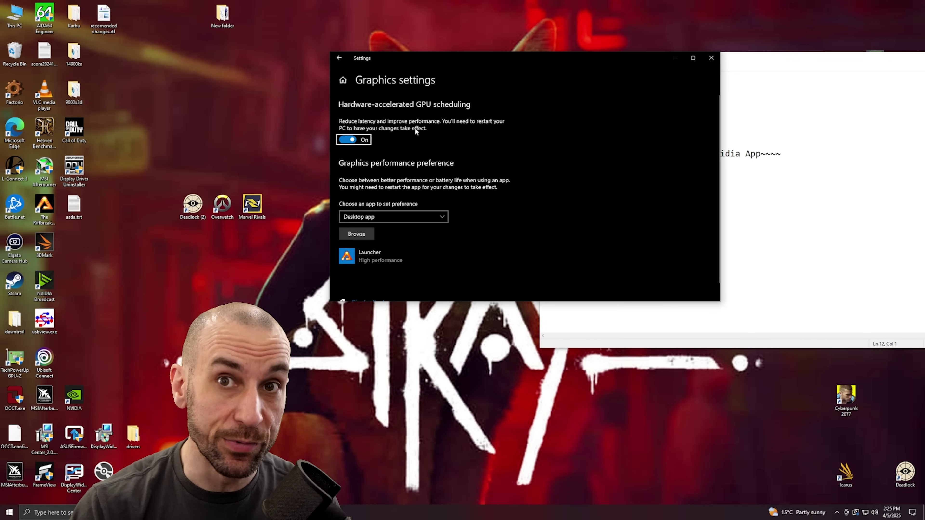
pyautogui.moveTo(427, 61); pyautogui.dragTo(325, 44)
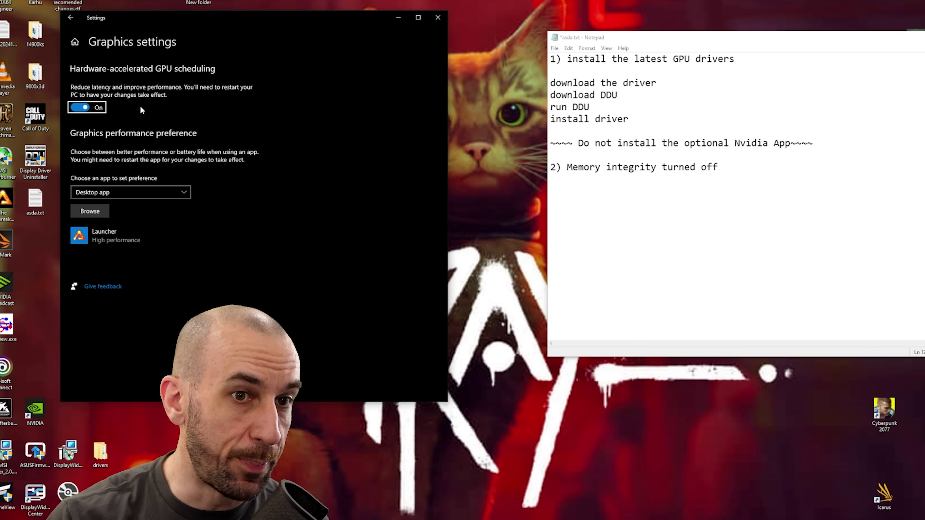
pyautogui.moveTo(184, 45); pyautogui.dragTo(208, 47)
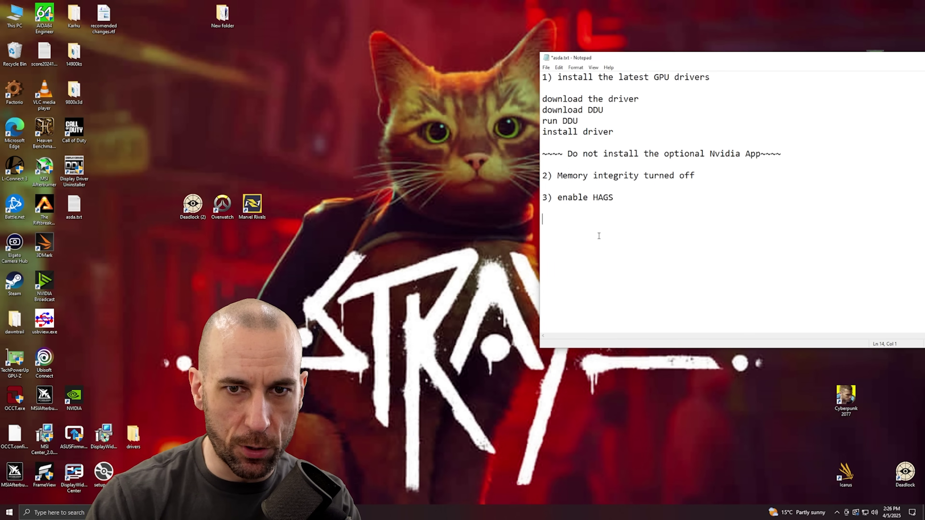
# Add the number "4)" to the checklist and open the Manage 3D settings page of the NVIDIA Control Panel.
pyautogui.write('4)')
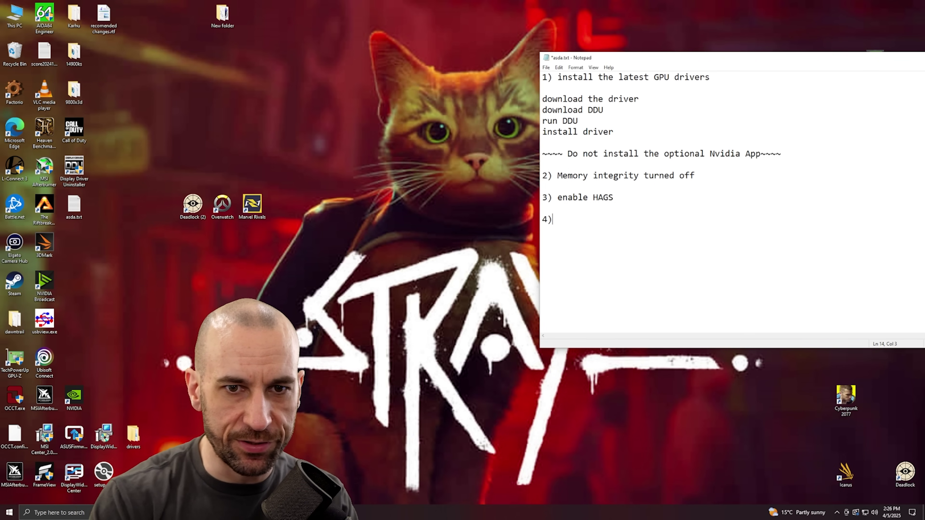
pyautogui.rightClick(381, 150)
pyautogui.click(421, 204)
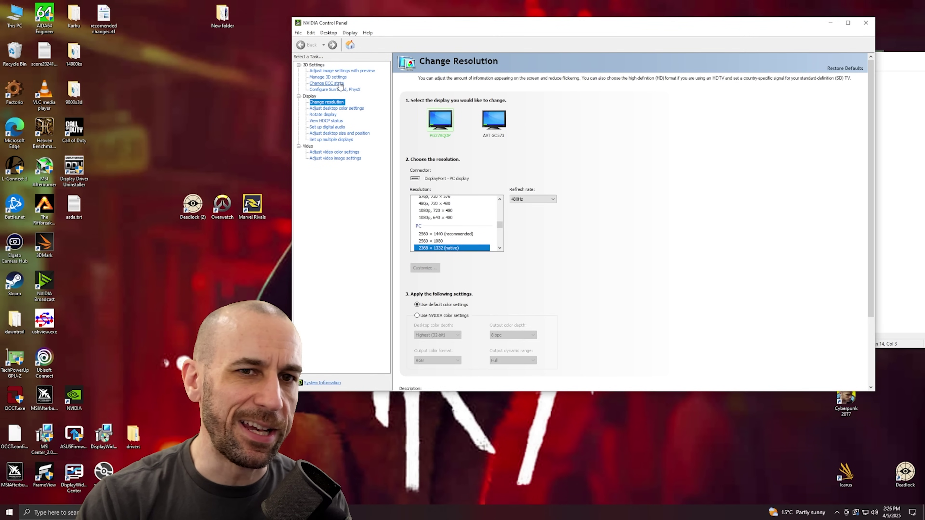
pyautogui.click(338, 77)
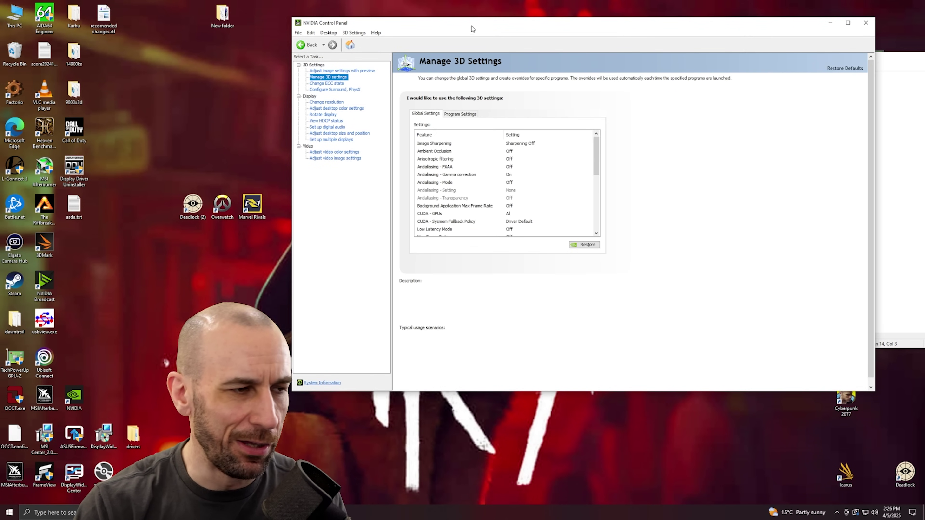
pyautogui.moveTo(472, 26); pyautogui.dragTo(451, 22)
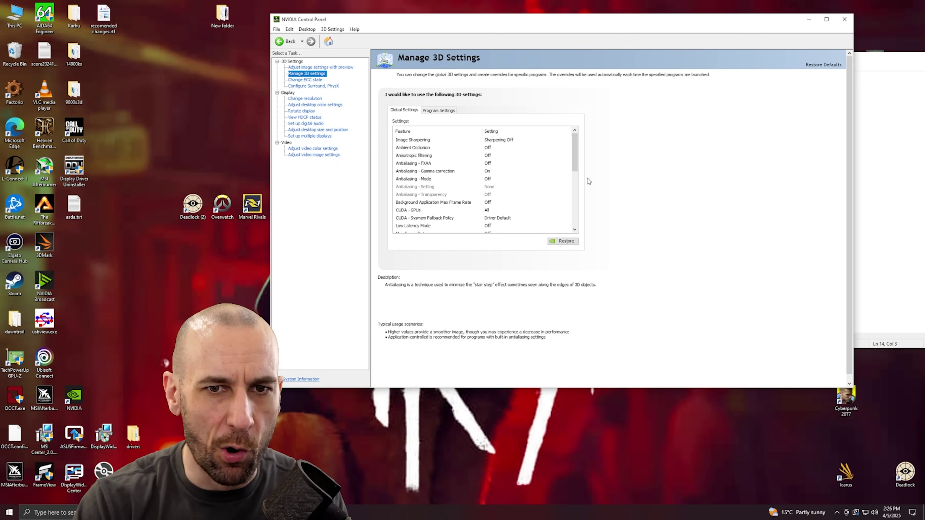
# Set the global Power management mode to Prefer maximum performance.
pyautogui.scroll(-1, 575, 159)
pyautogui.moveTo(576, 160); pyautogui.dragTo(576, 193)
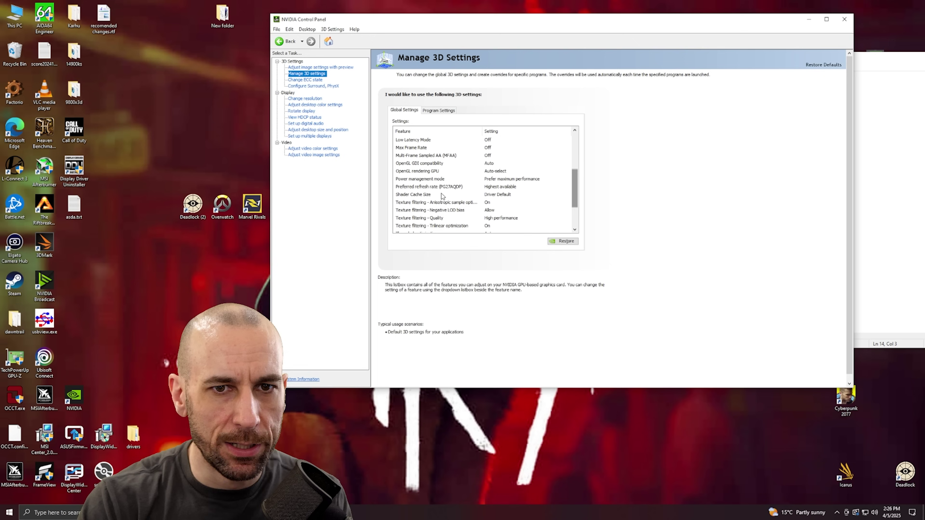
pyautogui.click(442, 179)
pyautogui.click(519, 179)
pyautogui.click(521, 182)
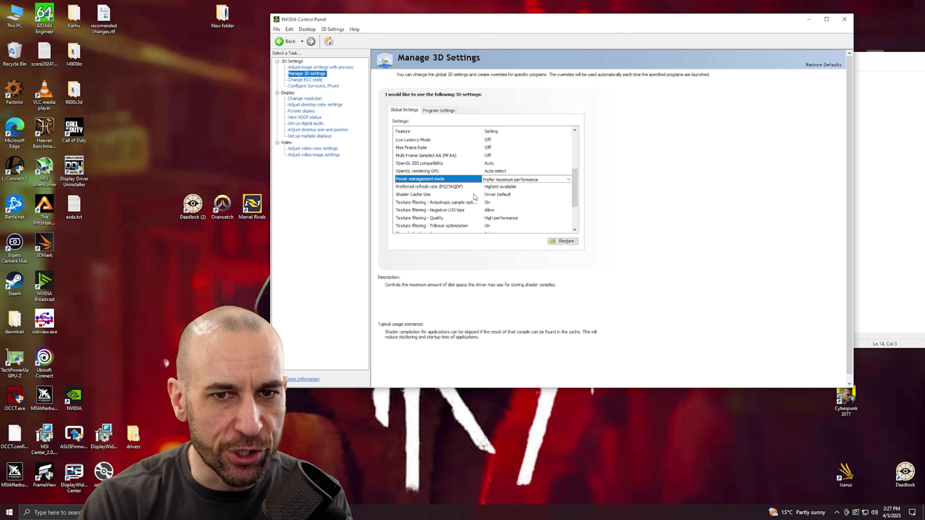
# Set the global Shader Cache Size to Unlimited.
pyautogui.click(507, 195)
pyautogui.click(507, 195)
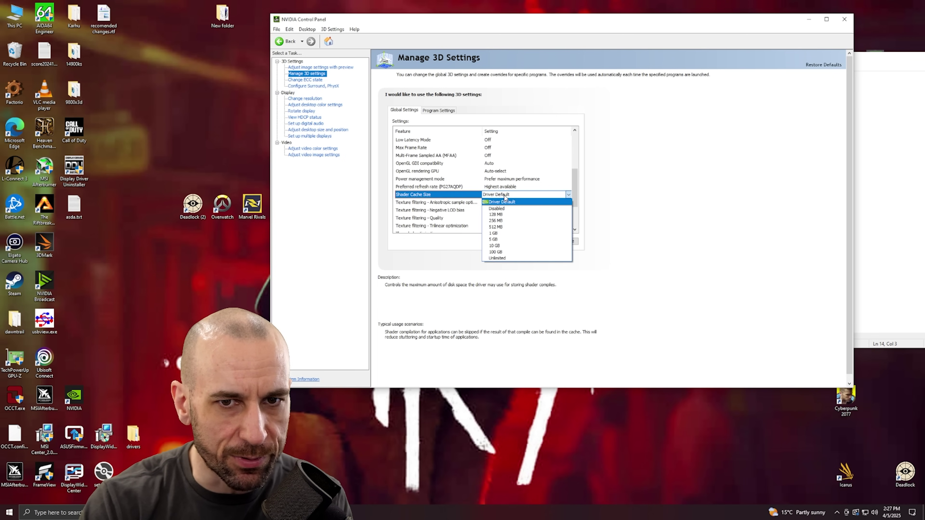
pyautogui.click(508, 259)
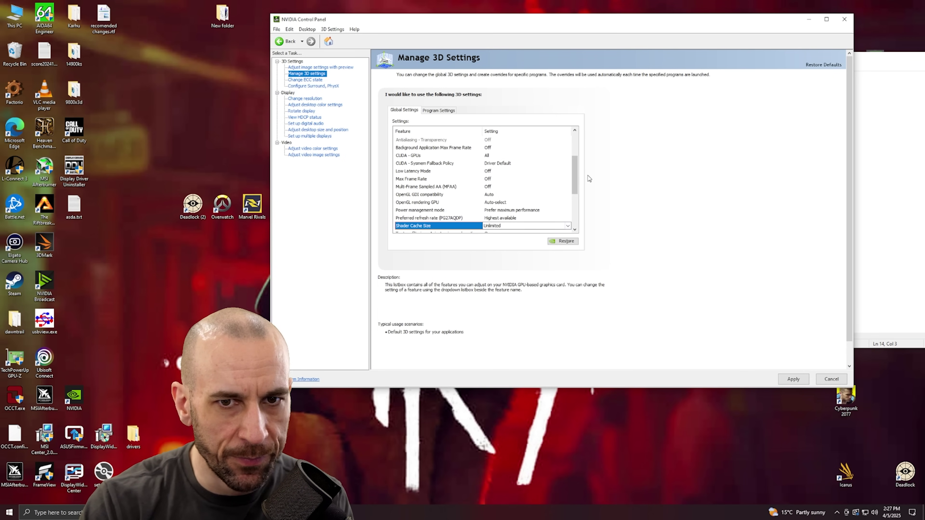
# Set the global Texture filtering - Quality option to High performance.
pyautogui.scroll(-2, 571, 189)
pyautogui.scroll(-2, 572, 189)
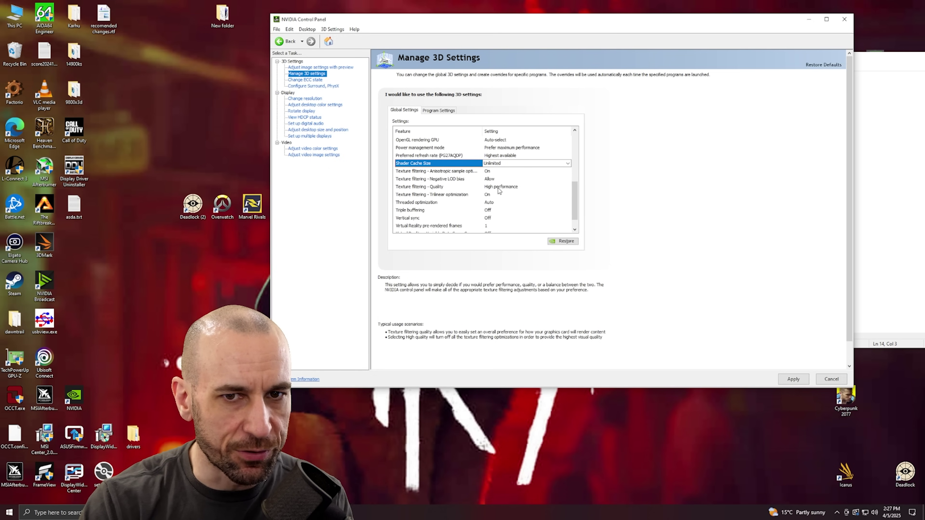
pyautogui.click(438, 188)
pyautogui.click(539, 186)
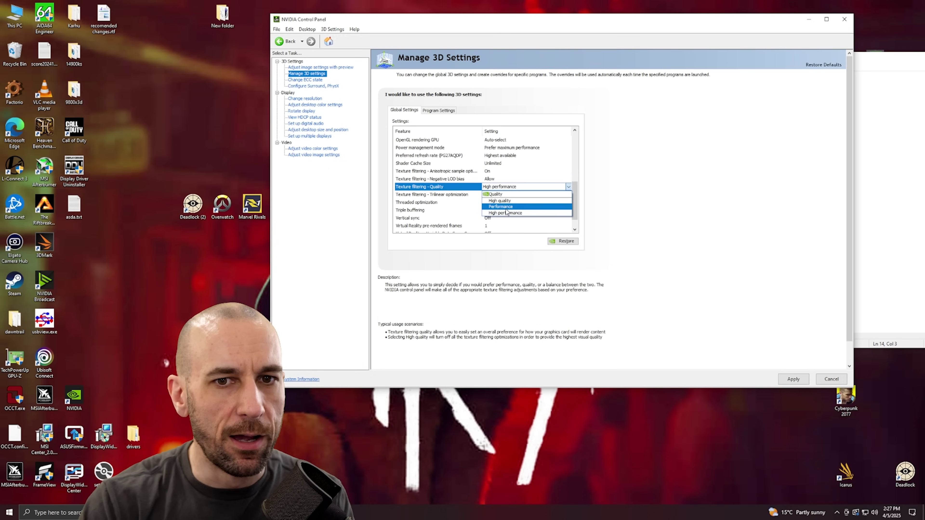
pyautogui.click(552, 213)
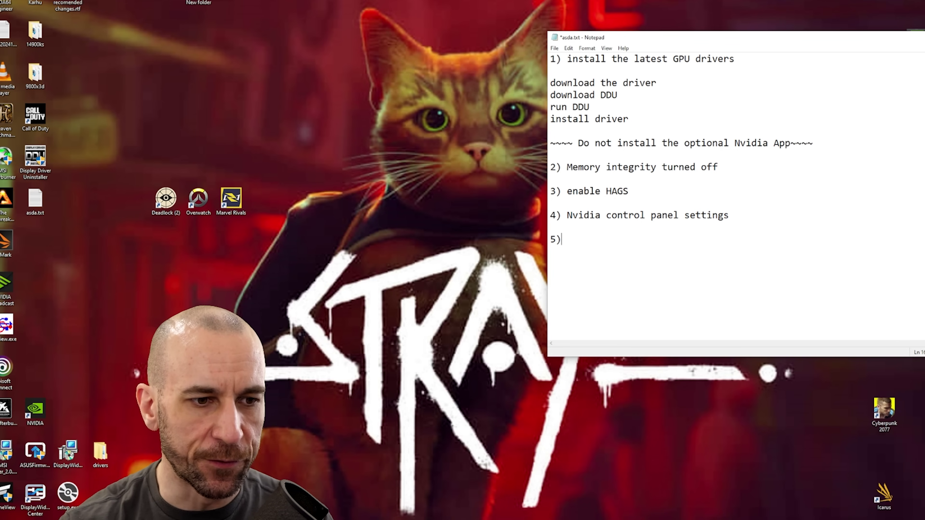
# Open a new note window and write the lines "1) install COD" and "2) launch cod once".
pyautogui.hotkey('ctrl', 'shift', 'n')
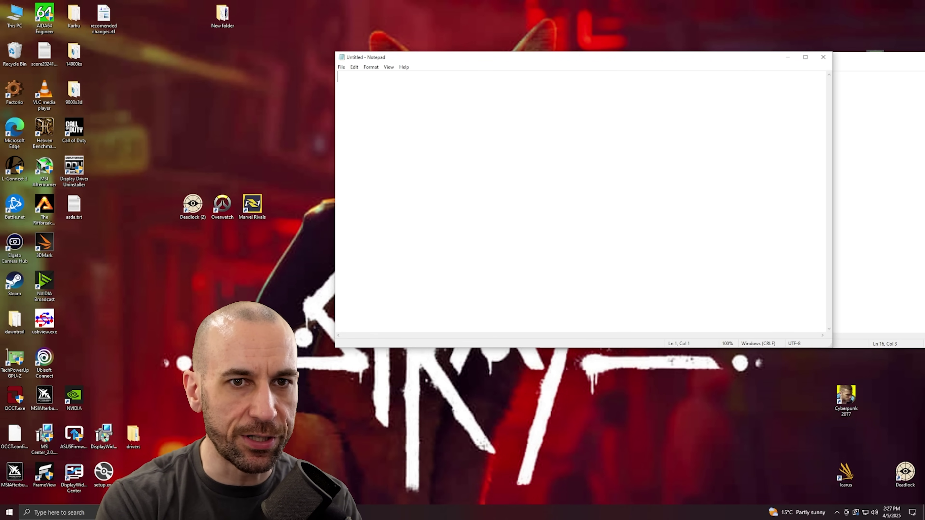
pyautogui.write('1) install COD')
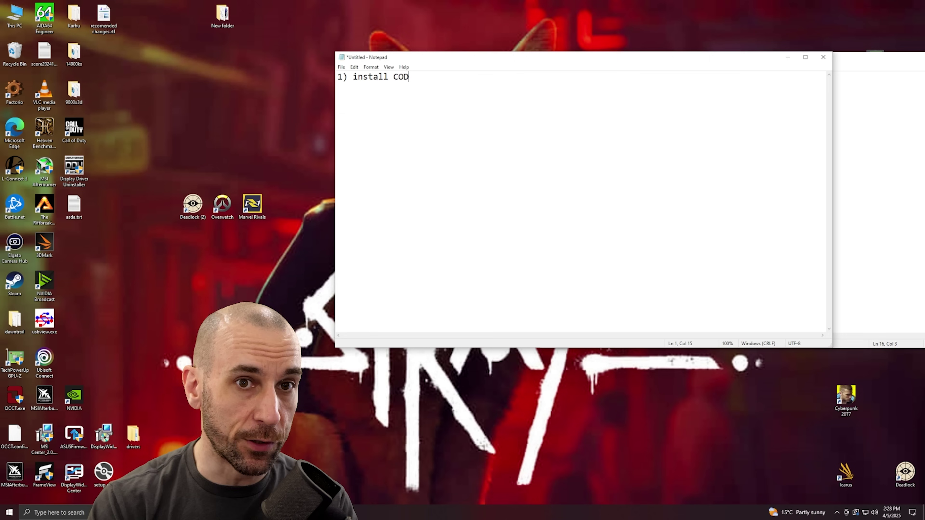
pyautogui.press('Return')
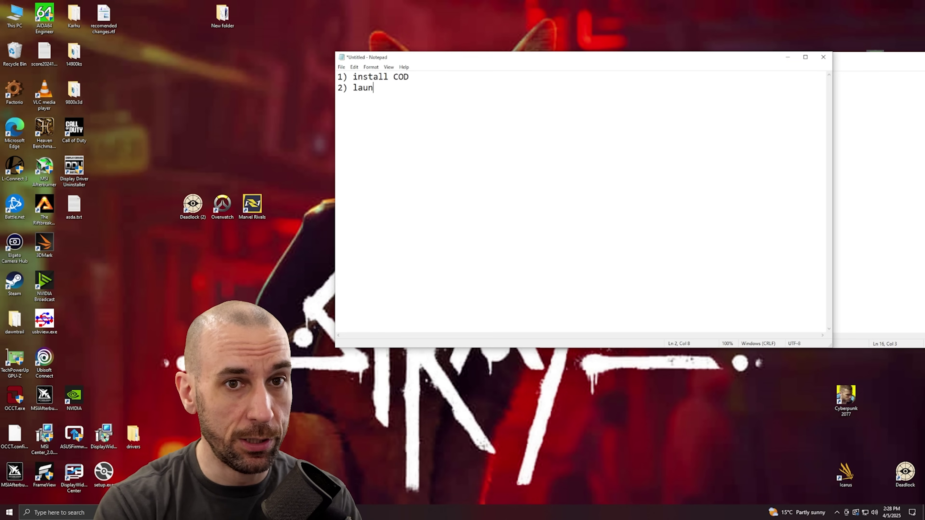
pyautogui.write('ch C')
pyautogui.press('BackSpace')
pyautogui.press('BackSpace')
pyautogui.write('cod once')
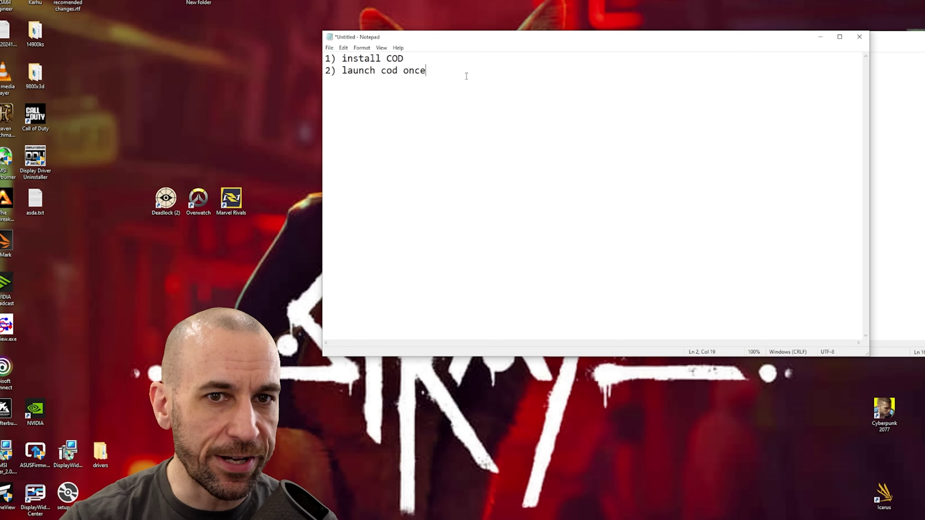
pyautogui.hotkey('shift', 'Left')
pyautogui.hotkey('shift', 'Left')
pyautogui.hotkey('shift', 'Left')
pyautogui.hotkey('shift', 'Left')
pyautogui.hotkey('shift', 'Left')
pyautogui.hotkey('shift', 'Left')
pyautogui.hotkey('shift', 'Left')
pyautogui.hotkey('shift', 'Left')
pyautogui.hotkey('shift', 'Left')
pyautogui.hotkey('shift', 'Left')
pyautogui.hotkey('shift', 'Left')
pyautogui.hotkey('shift', 'Left')
pyautogui.hotkey('shift', 'Left')
pyautogui.hotkey('shift', 'Left')
pyautogui.hotkey('shift', 'Left')
pyautogui.click(478, 78)
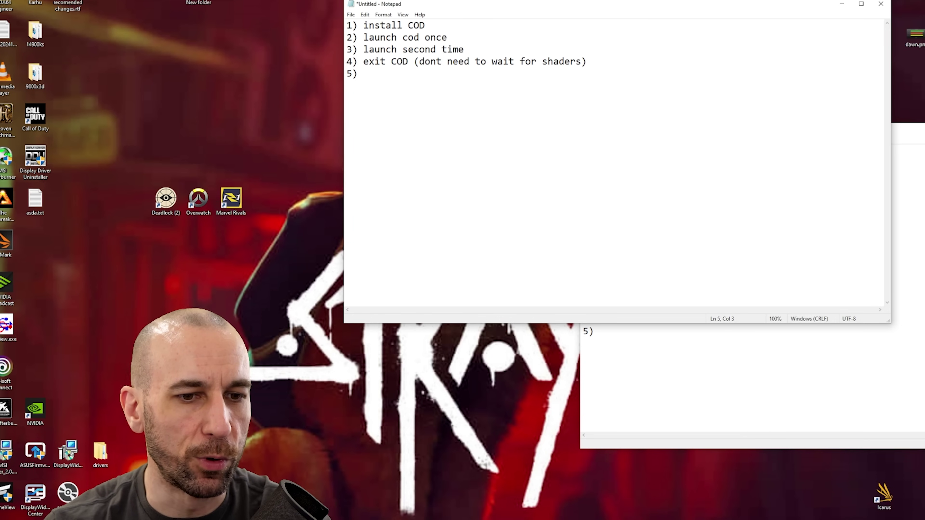
# Open a file browser window and go to the players folder inside Documents > Call of Duty.
pyautogui.press('super+e')
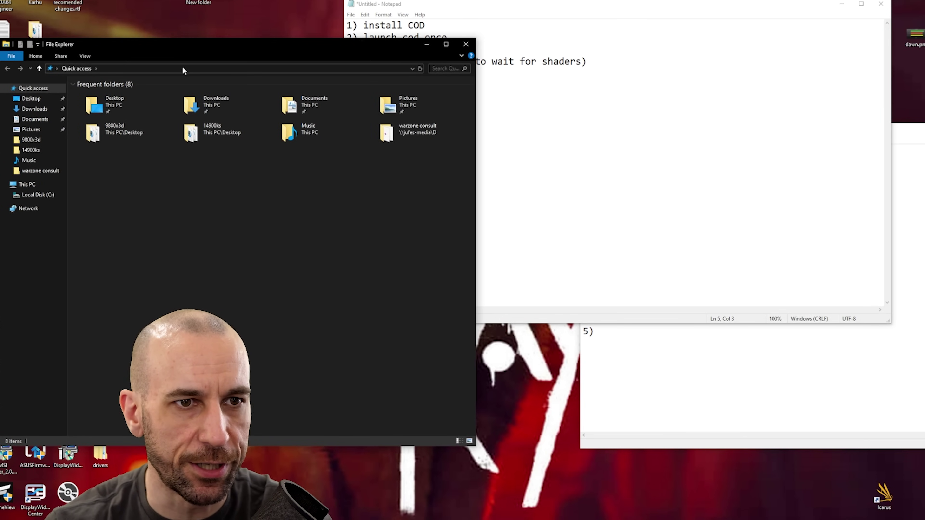
pyautogui.moveTo(174, 44); pyautogui.dragTo(434, 45)
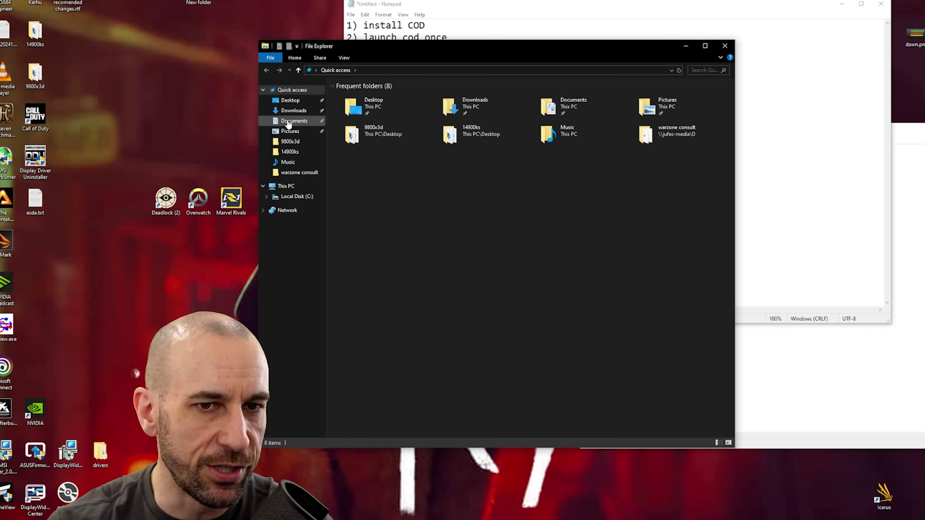
pyautogui.click(301, 123)
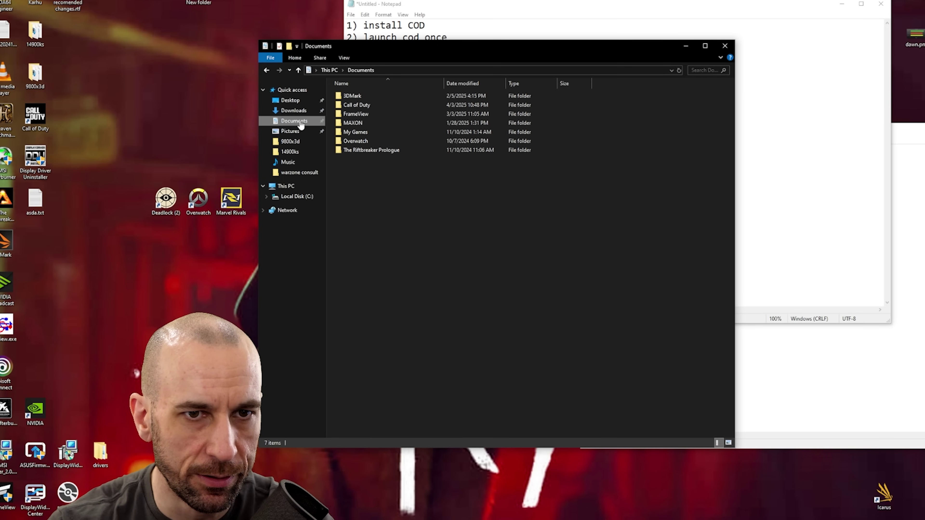
pyautogui.click(372, 105)
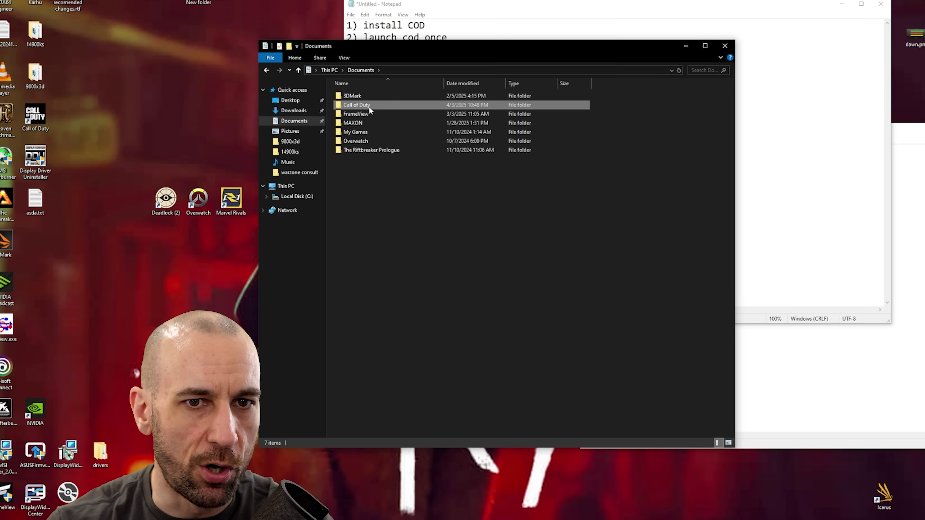
pyautogui.doubleClick(383, 105)
pyautogui.doubleClick(377, 95)
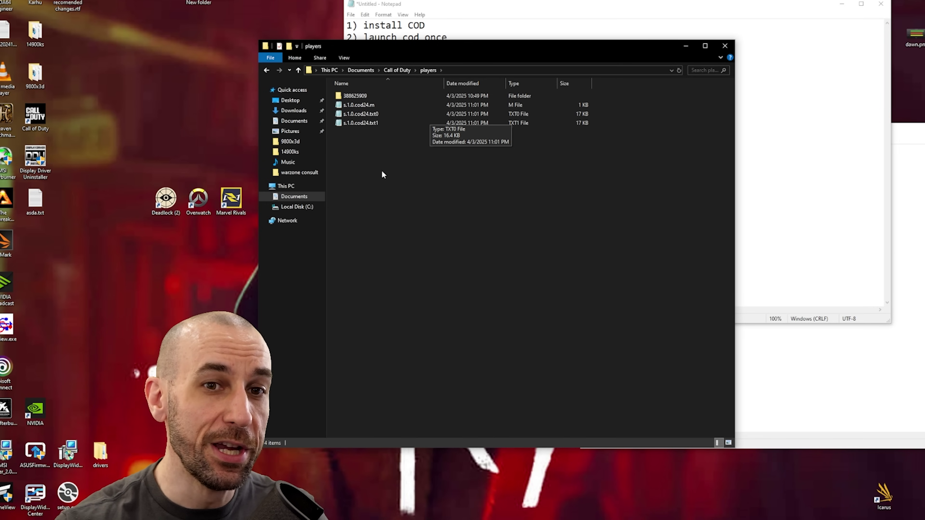
pyautogui.moveTo(433, 283); pyautogui.dragTo(361, 112)
pyautogui.click(459, 232)
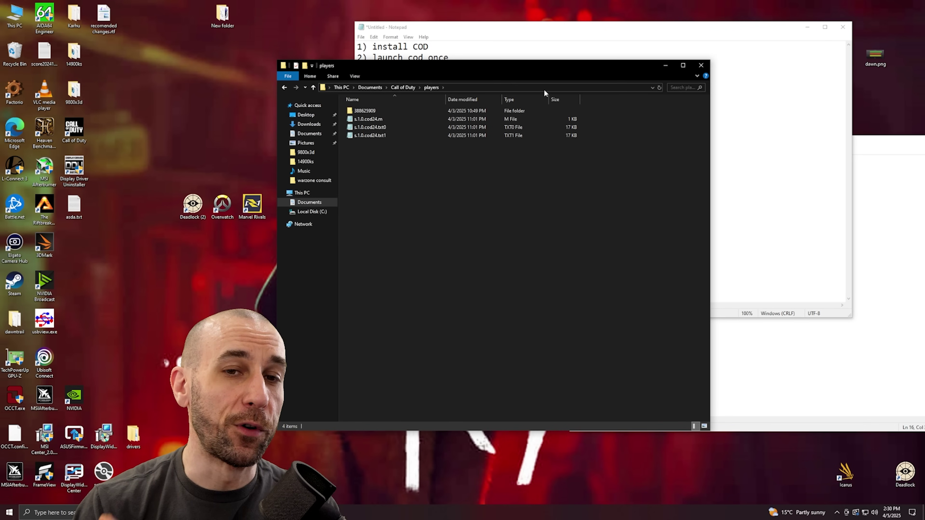
pyautogui.moveTo(494, 67); pyautogui.dragTo(504, 61)
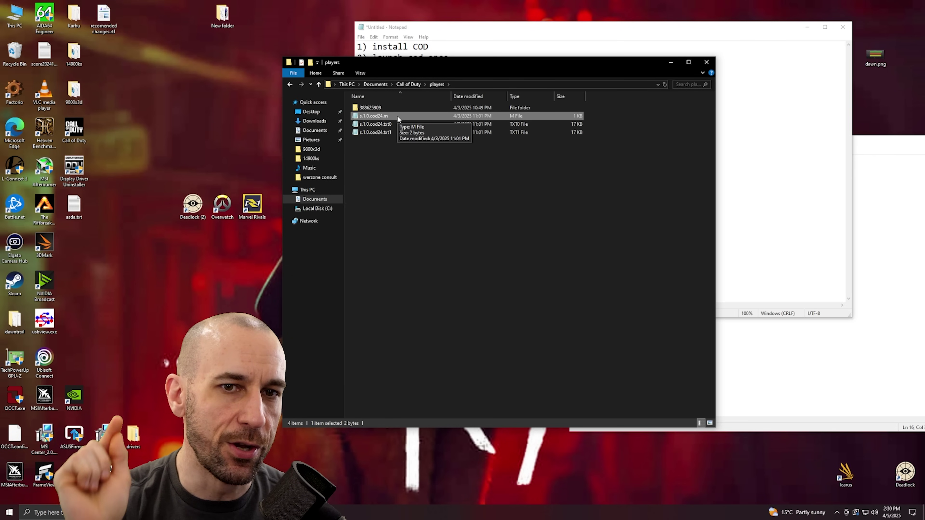
# View the contents of the s.1.0.cod24.m file in the players folder, and close it.
pyautogui.doubleClick(397, 115)
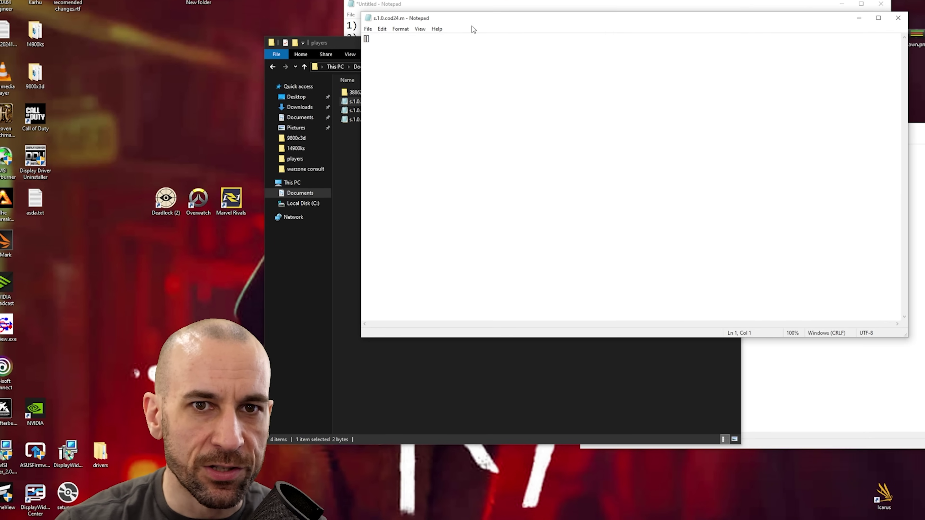
pyautogui.moveTo(470, 42); pyautogui.dragTo(378, 194)
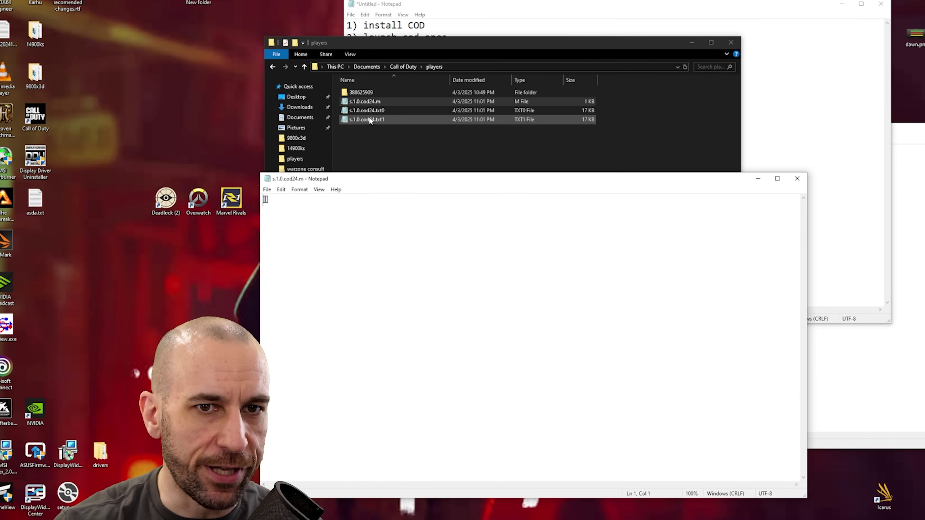
pyautogui.click(361, 226)
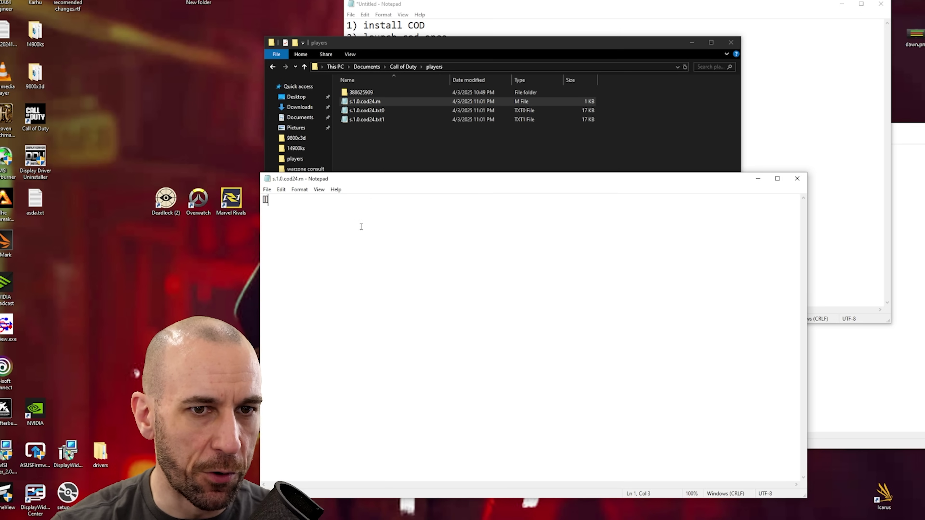
pyautogui.click(797, 178)
# Open the s.1.0.cod24.txt0 config file from the players folder for editing.
pyautogui.click(381, 114)
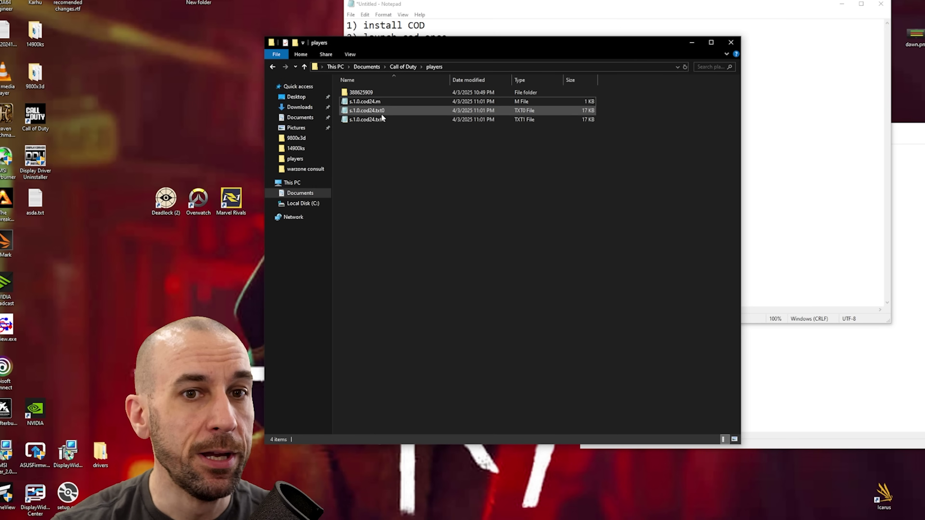
pyautogui.doubleClick(399, 113)
pyautogui.moveTo(410, 181); pyautogui.dragTo(480, 58)
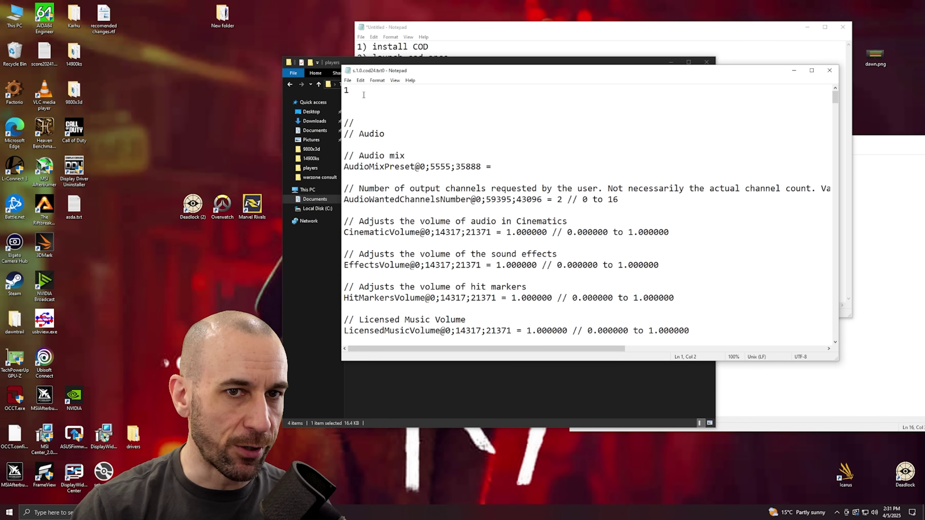
pyautogui.moveTo(426, 70); pyautogui.dragTo(463, 66)
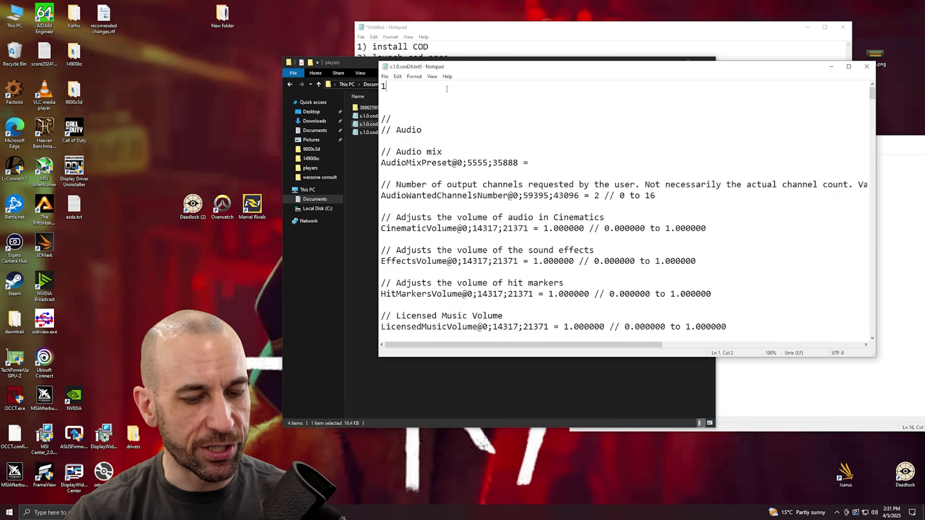
# Search the s.1.0.cod24.txt0 file for "BAR" to locate the resizable-bar setting.
pyautogui.hotkey('ctrl', 'f')
pyautogui.moveTo(473, 133); pyautogui.dragTo(587, 125)
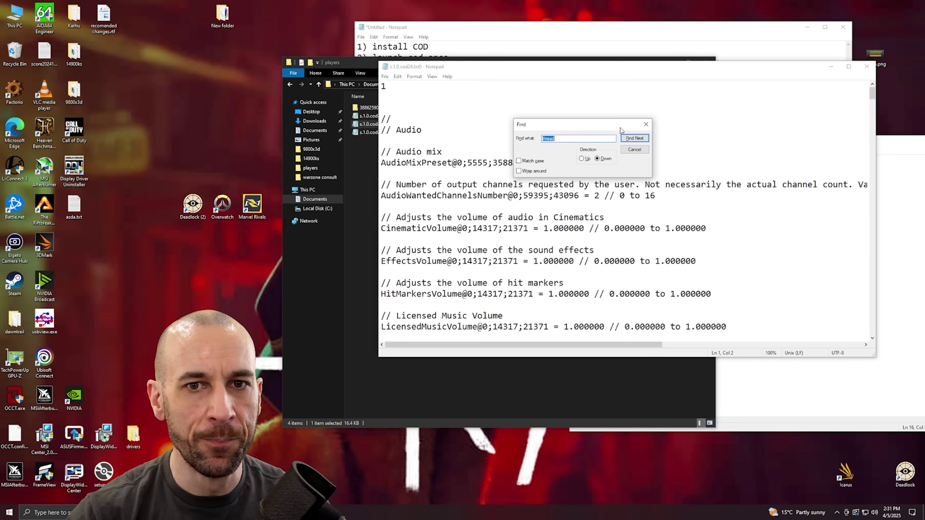
pyautogui.click(577, 140)
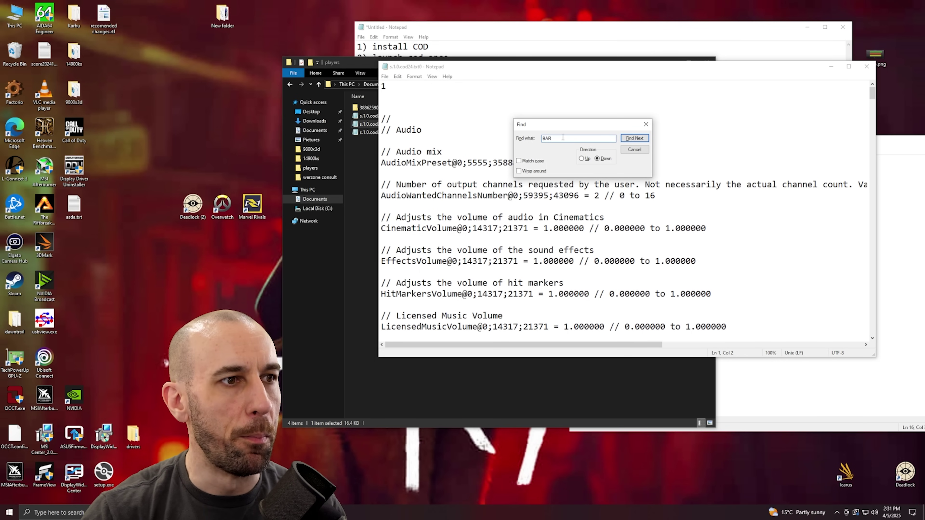
pyautogui.click(635, 138)
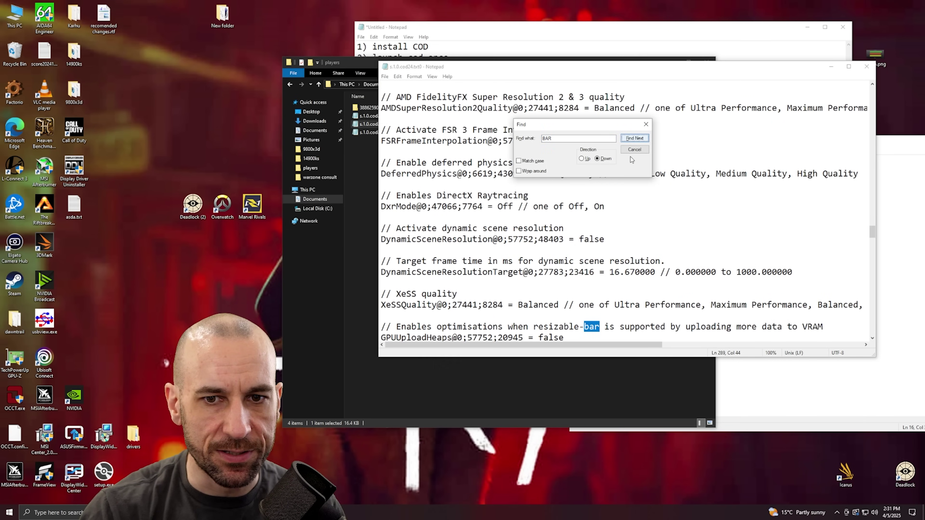
pyautogui.scroll(-2, 550, 279)
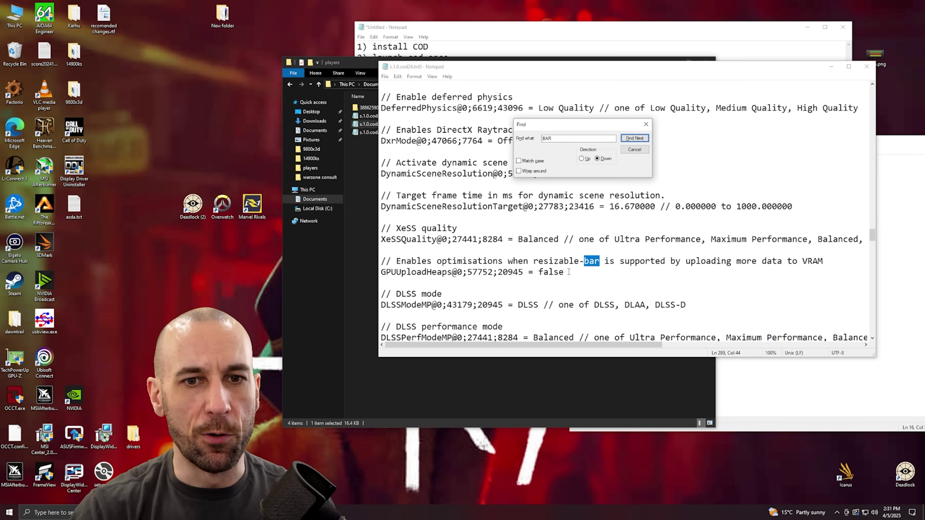
# Set the GPUUploadHeaps value under the resizable-bar comment to true.
pyautogui.moveTo(568, 271); pyautogui.dragTo(560, 272)
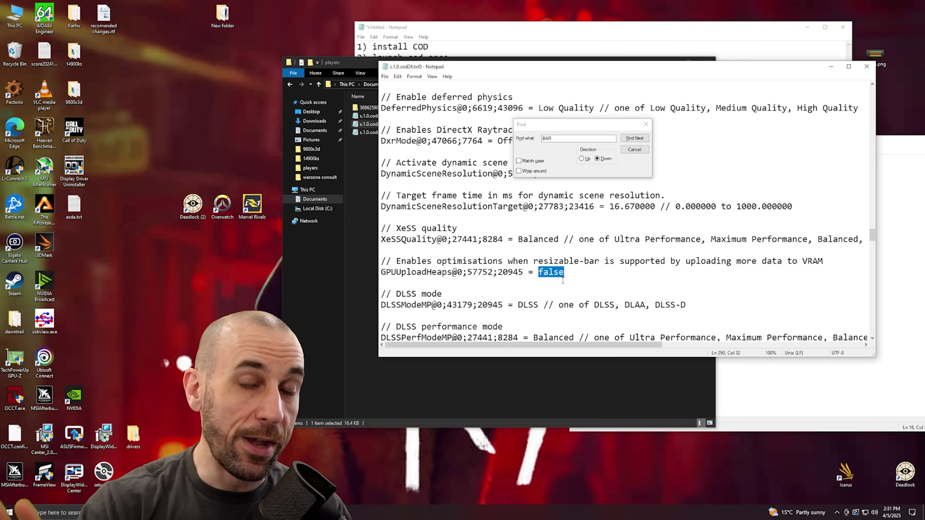
pyautogui.click(574, 277)
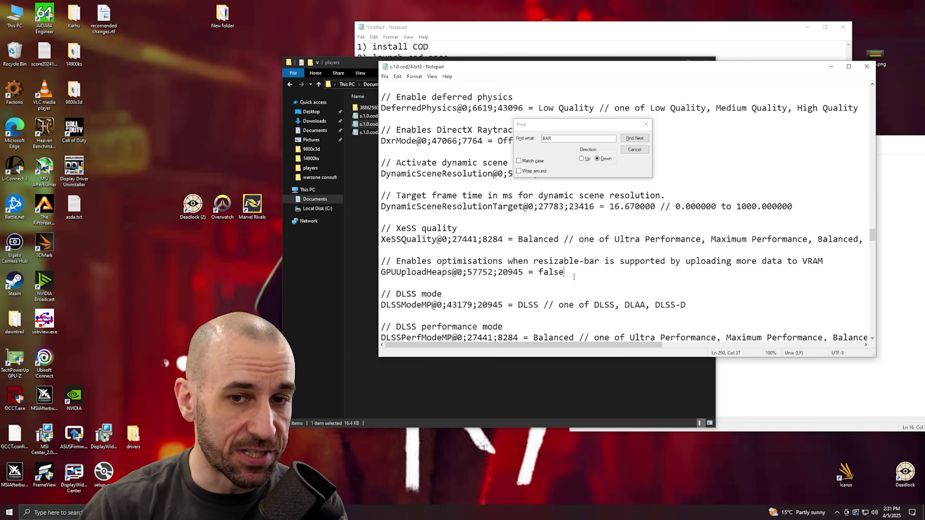
pyautogui.doubleClick(566, 276)
pyautogui.click(582, 275)
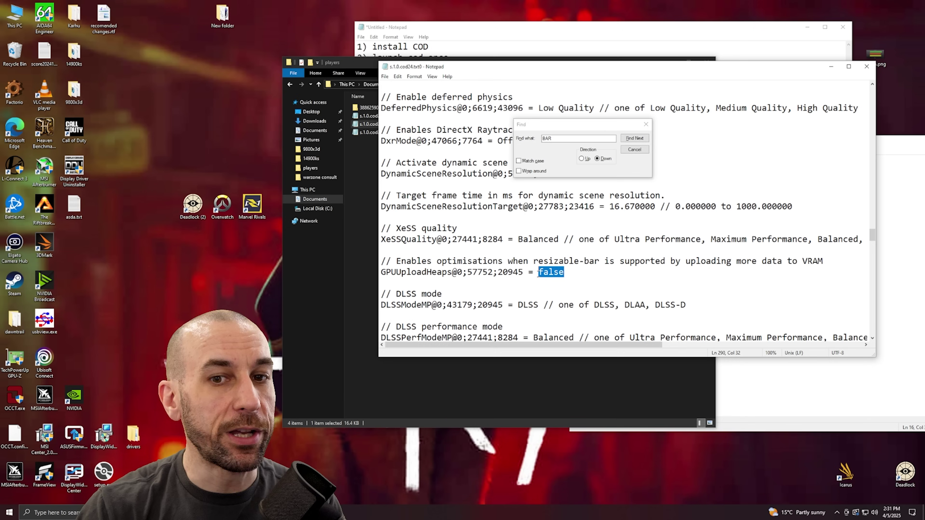
pyautogui.click(582, 276)
pyautogui.doubleClick(582, 276)
pyautogui.write('tru')
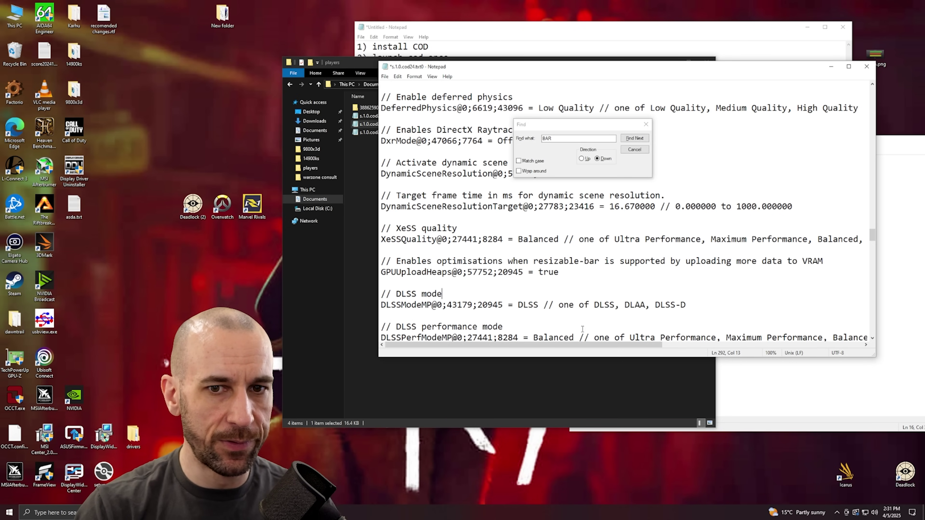
# Set the GPUUploadHeaps value under the resizable-bar comment to false.
pyautogui.moveTo(583, 329); pyautogui.dragTo(582, 344)
pyautogui.scroll(3, 583, 255)
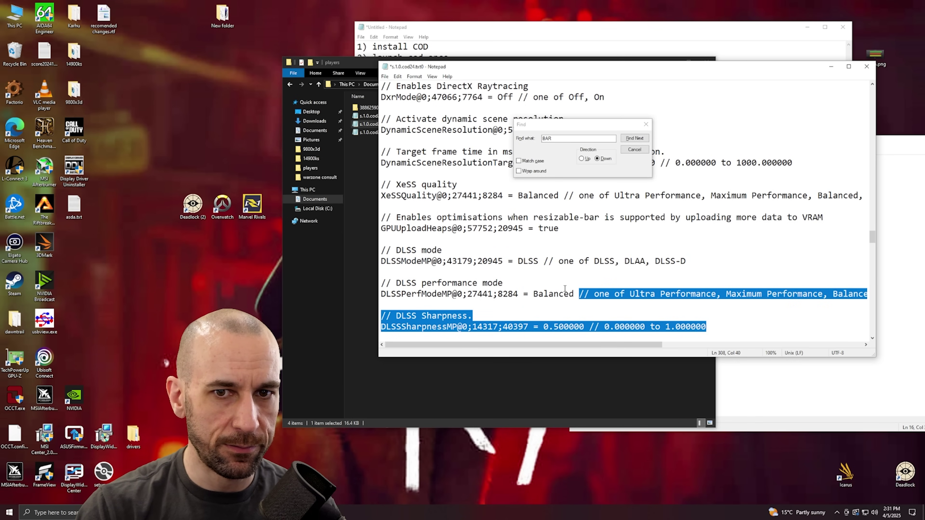
pyautogui.click(582, 228)
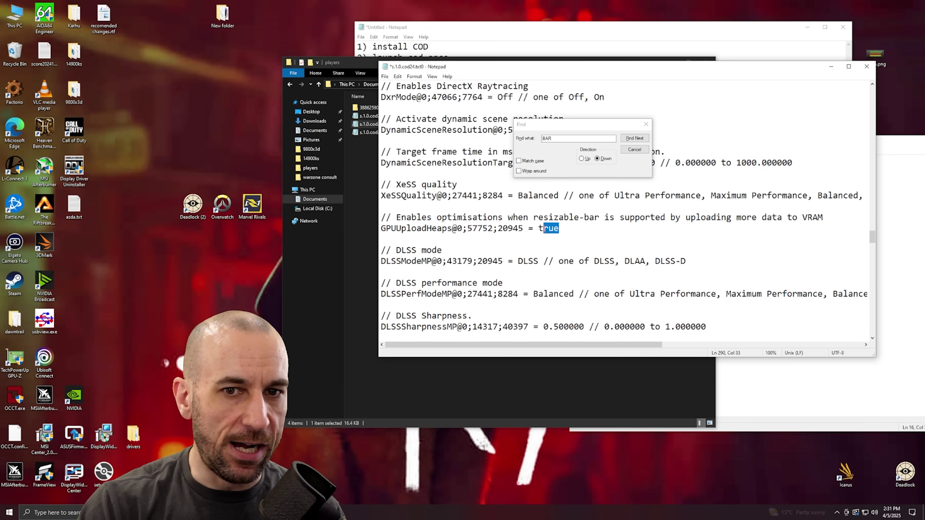
pyautogui.hotkey('shift', 'Left')
pyautogui.write('false')
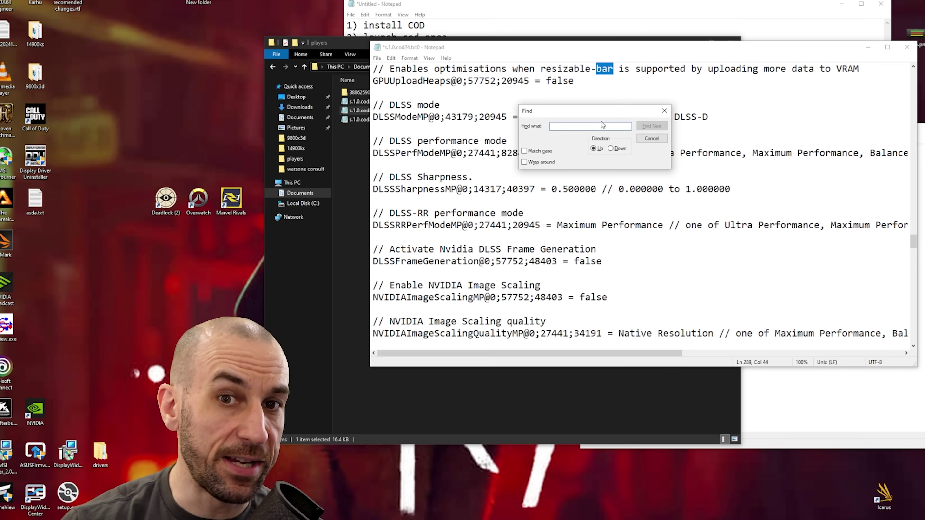
# Search the config file for "thread", switching the search direction from Up to Down.
pyautogui.write('thread')
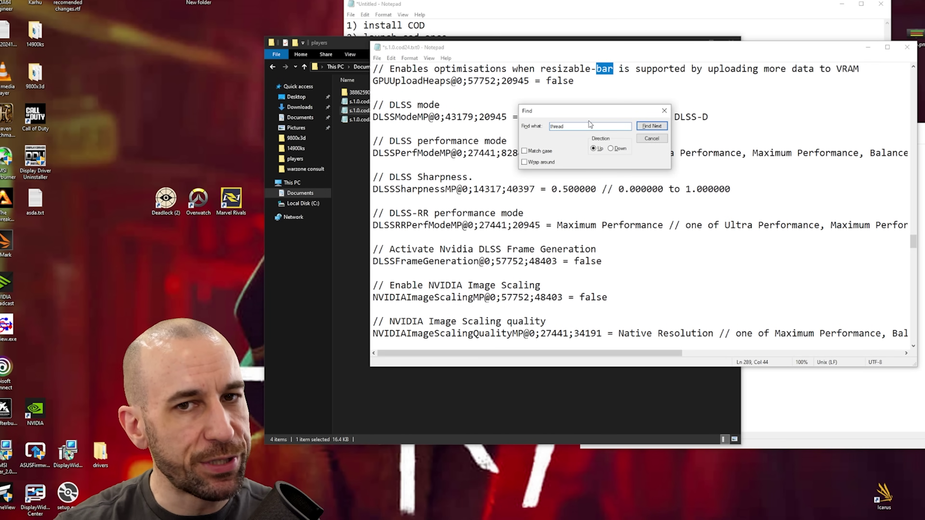
pyautogui.click(661, 128)
pyautogui.moveTo(471, 245); pyautogui.dragTo(609, 231)
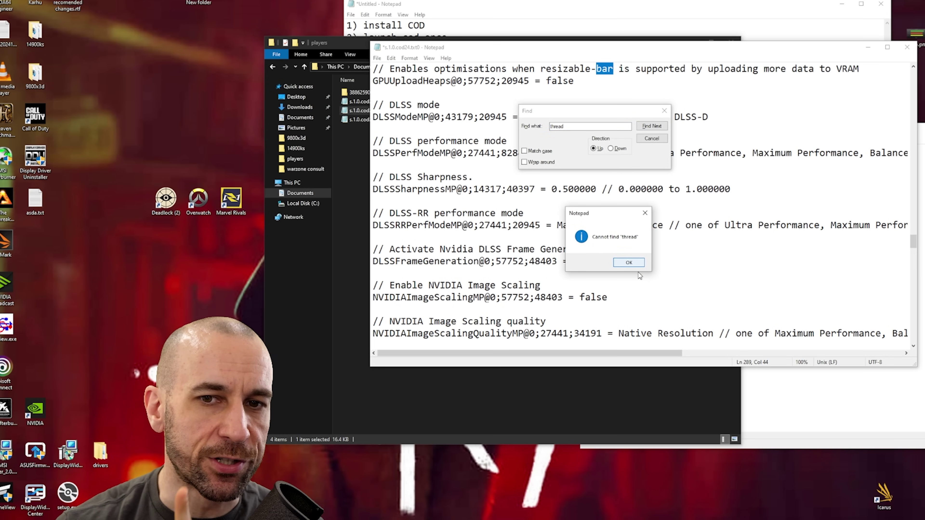
pyautogui.click(629, 262)
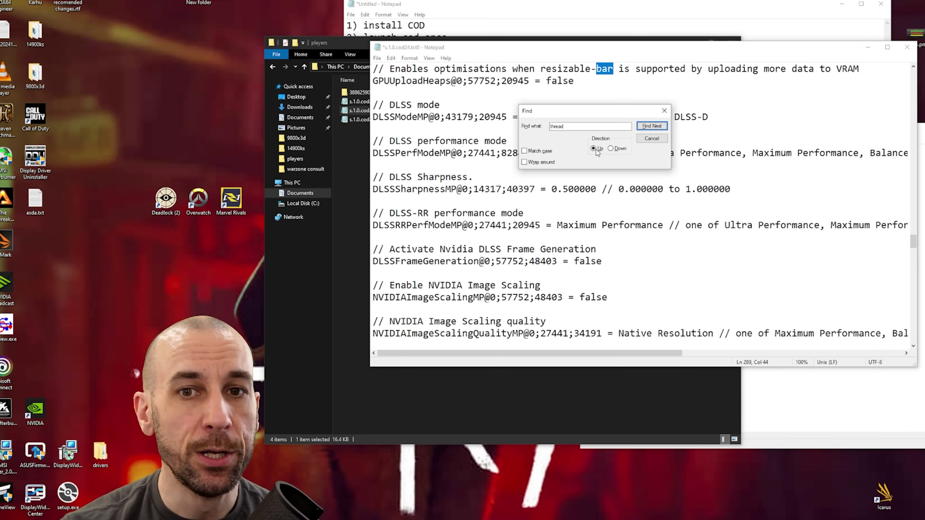
pyautogui.click(611, 149)
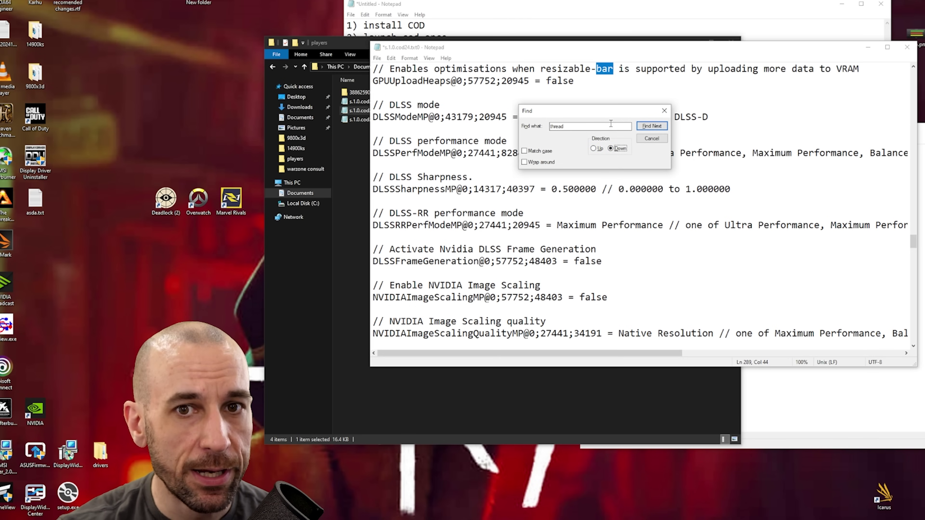
pyautogui.click(652, 126)
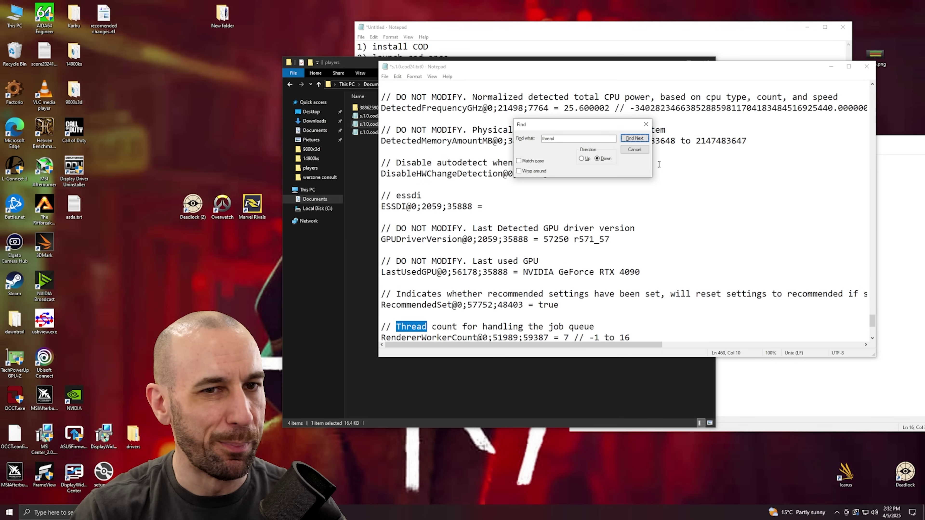
pyautogui.scroll(-1, 516, 276)
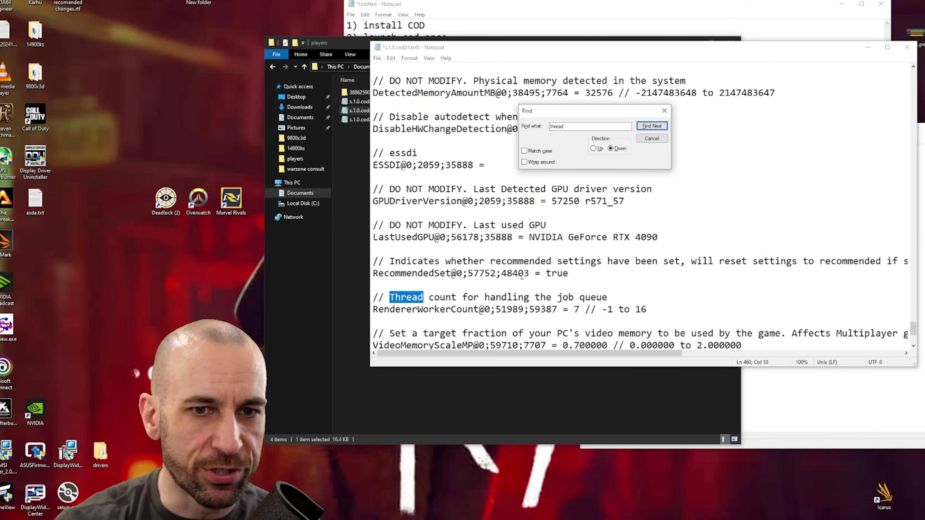
pyautogui.scroll(-1, 521, 276)
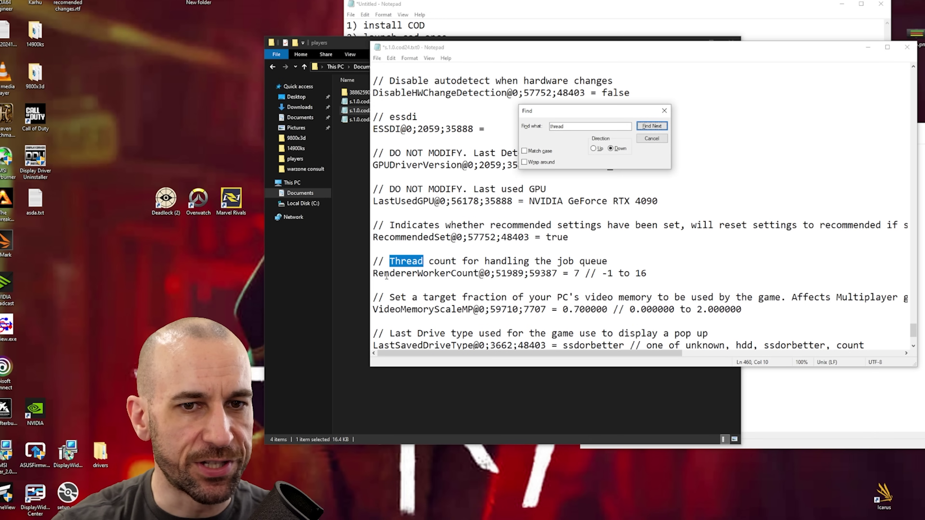
# Select only the RendererWorkerCount value, leaving out the rest of the line under the thread count comment.
pyautogui.click(575, 273)
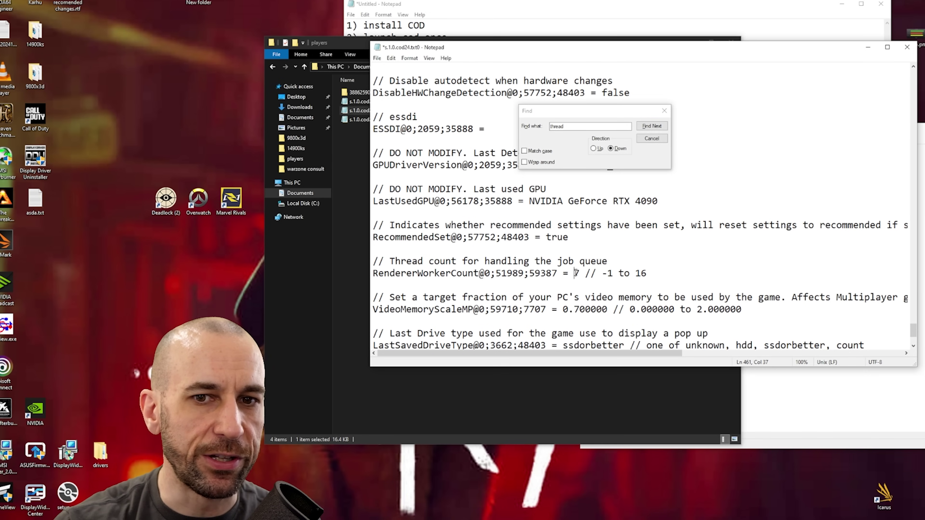
pyautogui.press('Right')
pyautogui.press('Right')
pyautogui.press('Right')
pyautogui.press('Right')
pyautogui.press('Right')
pyautogui.press('Right')
pyautogui.press('Right')
pyautogui.press('Right')
pyautogui.press('Right')
pyautogui.press('Right')
pyautogui.press('Right')
pyautogui.press('Right')
pyautogui.press('Right')
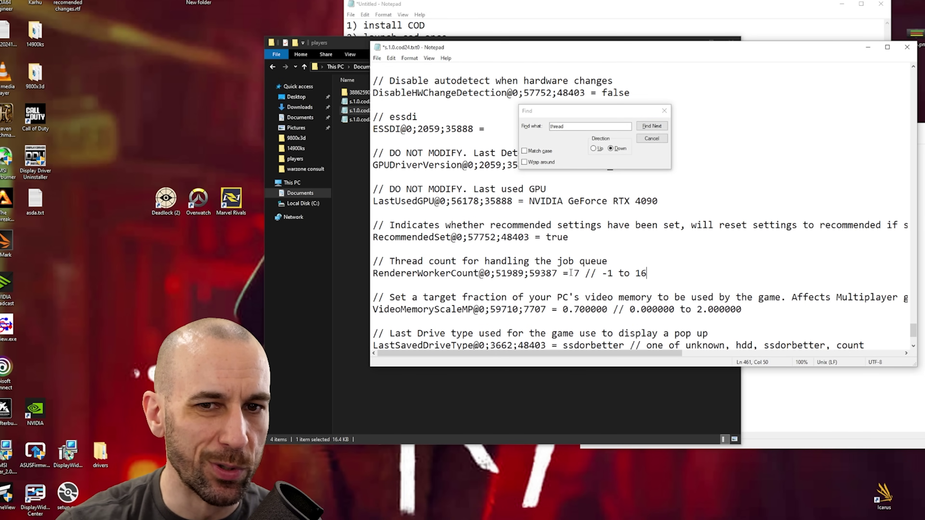
pyautogui.press('Left')
pyautogui.press('Left')
pyautogui.press('Left')
pyautogui.press('Left')
pyautogui.press('Left')
pyautogui.press('Left')
pyautogui.press('Left')
pyautogui.press('Left')
pyautogui.press('Left')
pyautogui.press('Left')
pyautogui.press('Left')
pyautogui.press('Left')
pyautogui.hotkey('shift', 'Left')
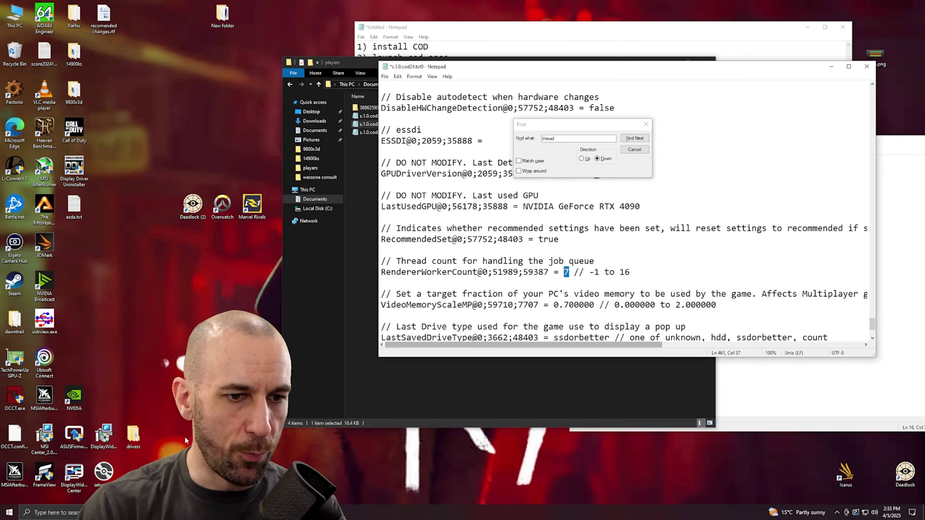
# Open a new Notepad document, place it over the config file, and enter "if you have a 6 core CPU = 5".
pyautogui.click(54, 512)
pyautogui.write('notepad')
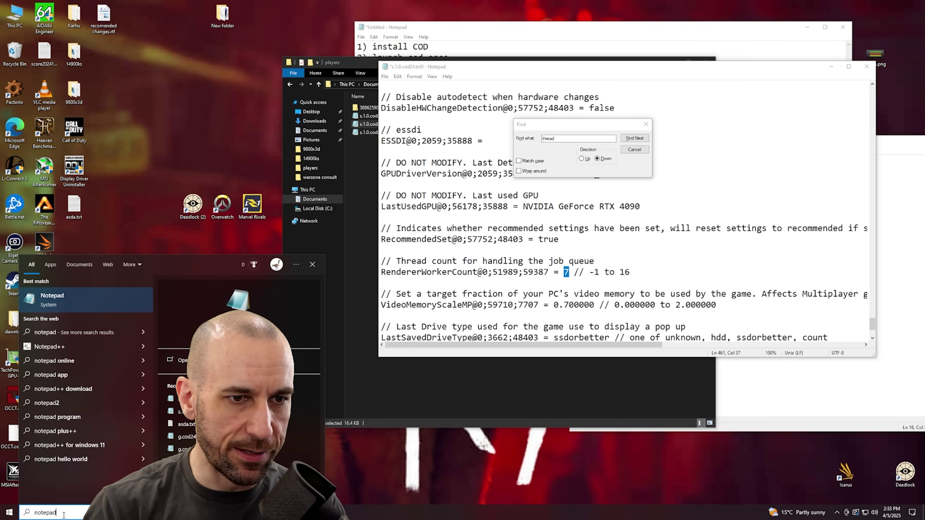
pyautogui.click(89, 296)
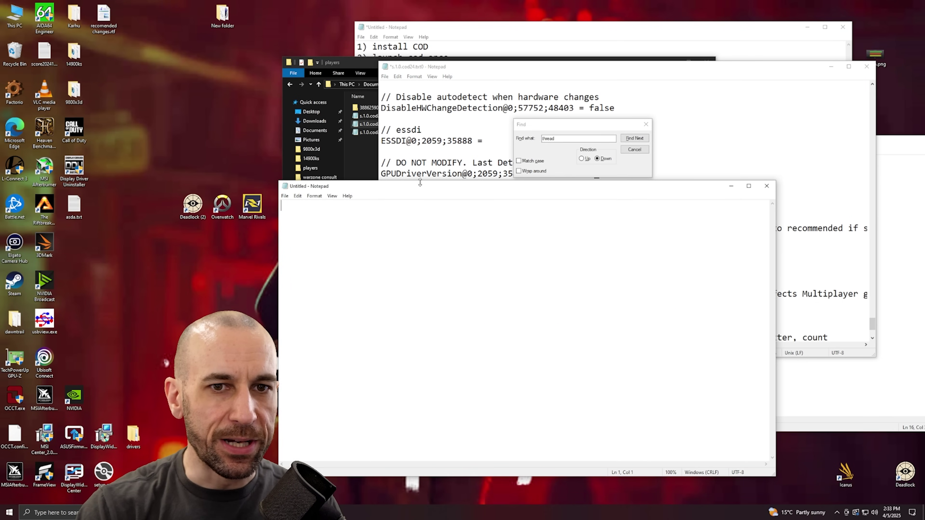
pyautogui.moveTo(420, 182); pyautogui.dragTo(484, 68)
pyautogui.moveTo(836, 388); pyautogui.dragTo(844, 407)
pyautogui.write('if you ha')
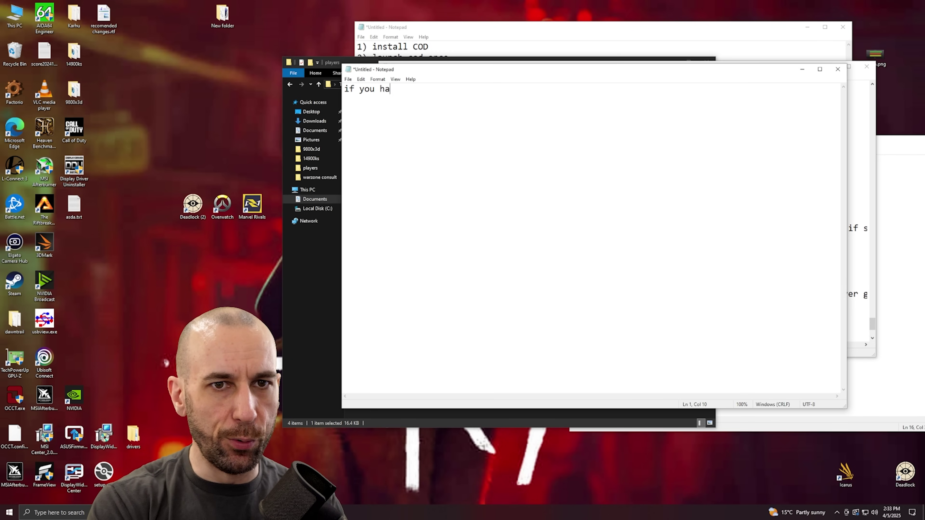
pyautogui.write('ve a 6 core ')
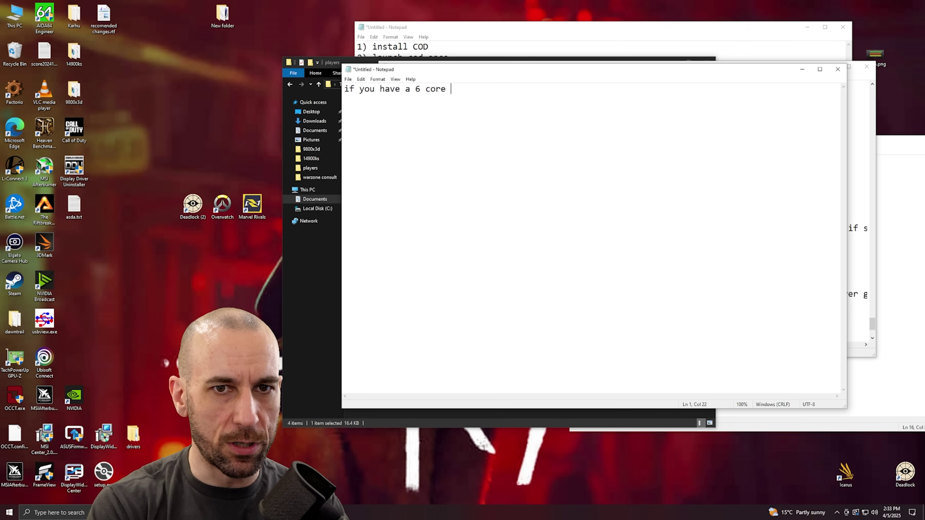
pyautogui.write('CPU ')
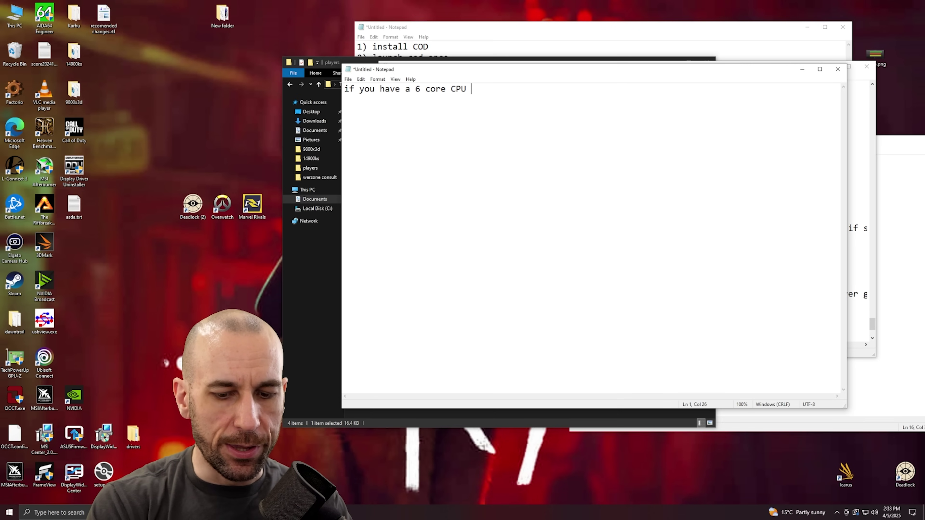
pyautogui.write('= 5')
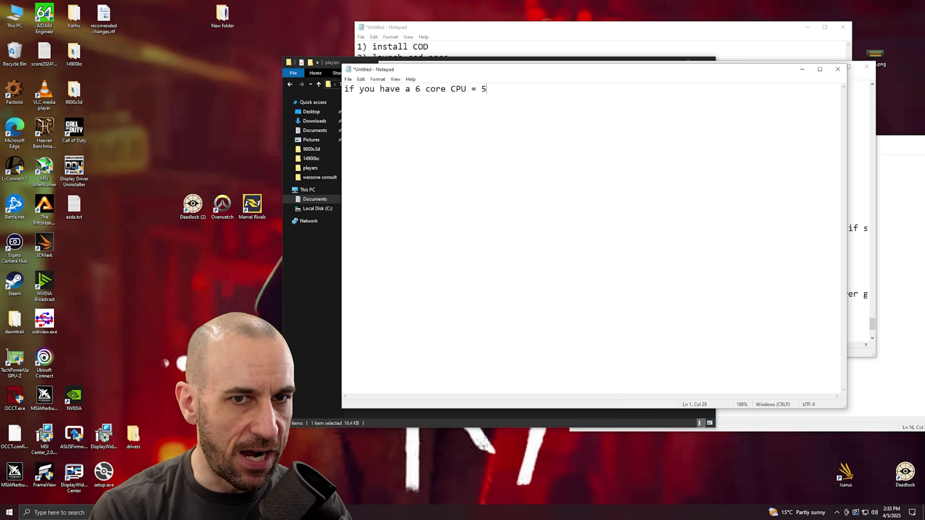
# Add a second line reading "if you have an 8 core CPU = 7".
pyautogui.press('Return')
pyautogui.write('if you hav')
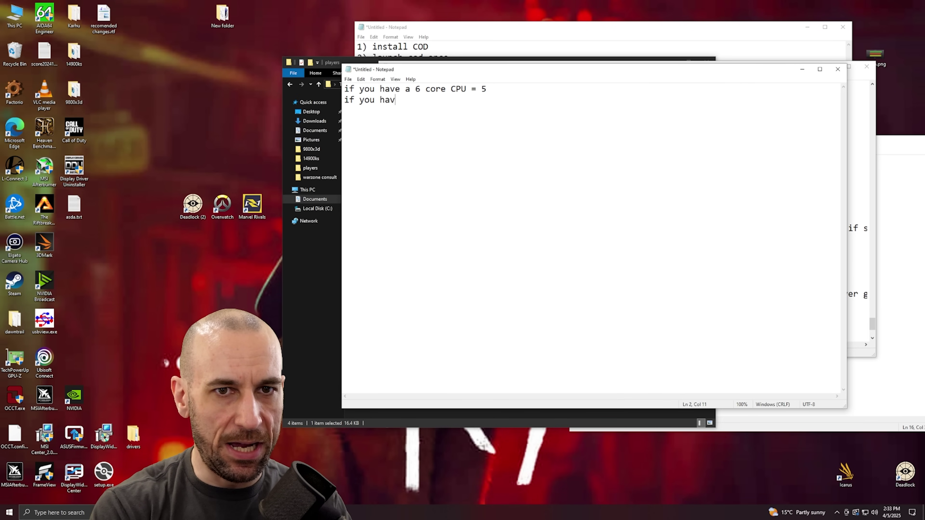
pyautogui.write('e an ')
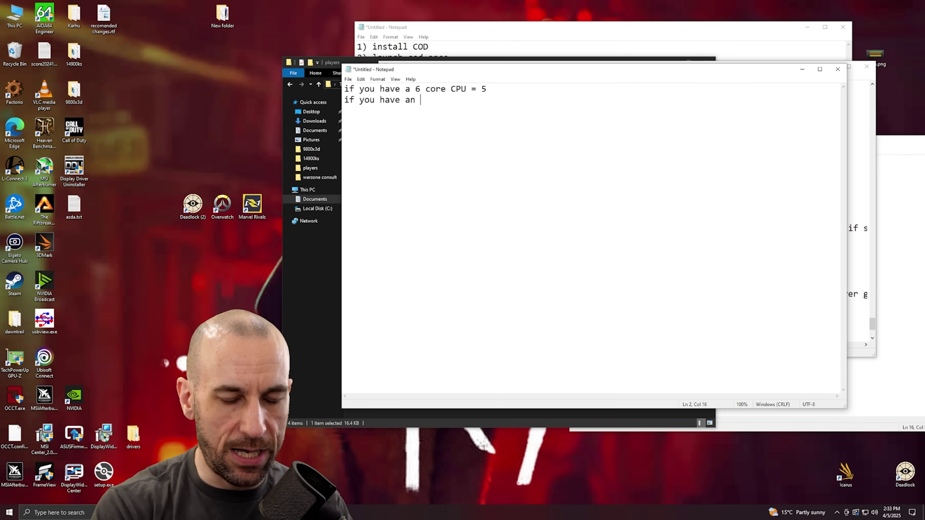
pyautogui.write('8 core CPU -')
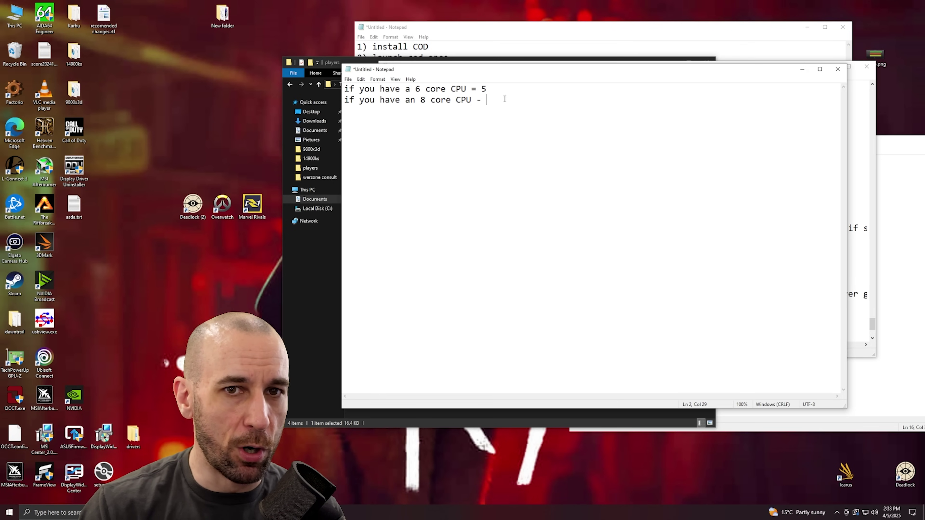
pyautogui.write('7')
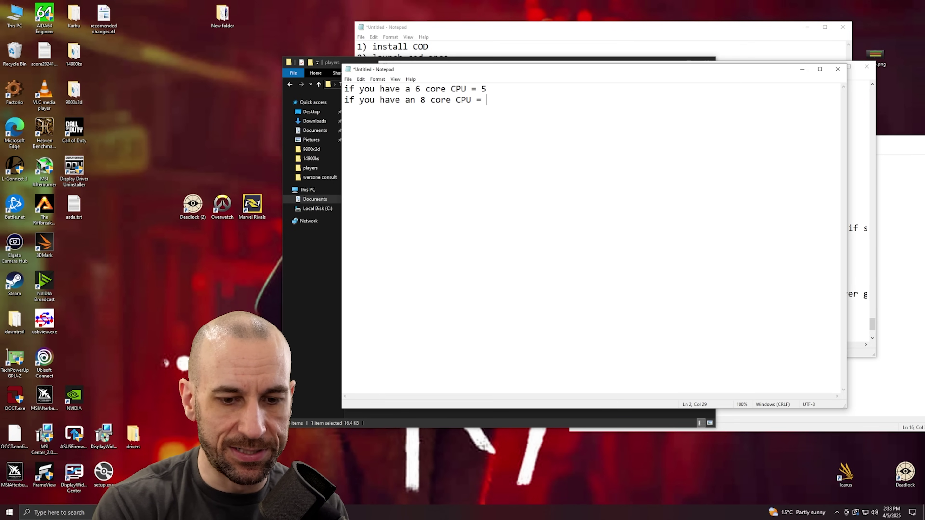
# Add a third line reading "if you have 16 core CPU (9950X or 7950X) = 7".
pyautogui.press('Return')
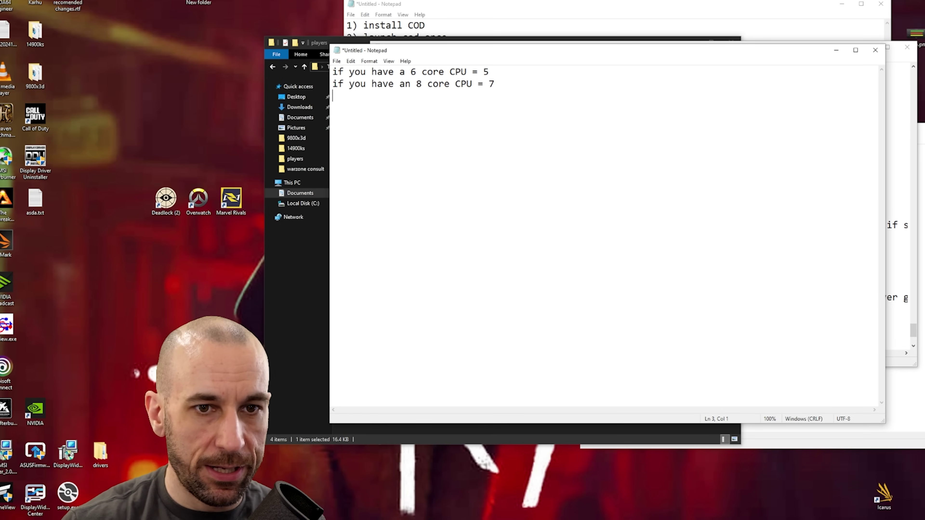
pyautogui.write('if you have')
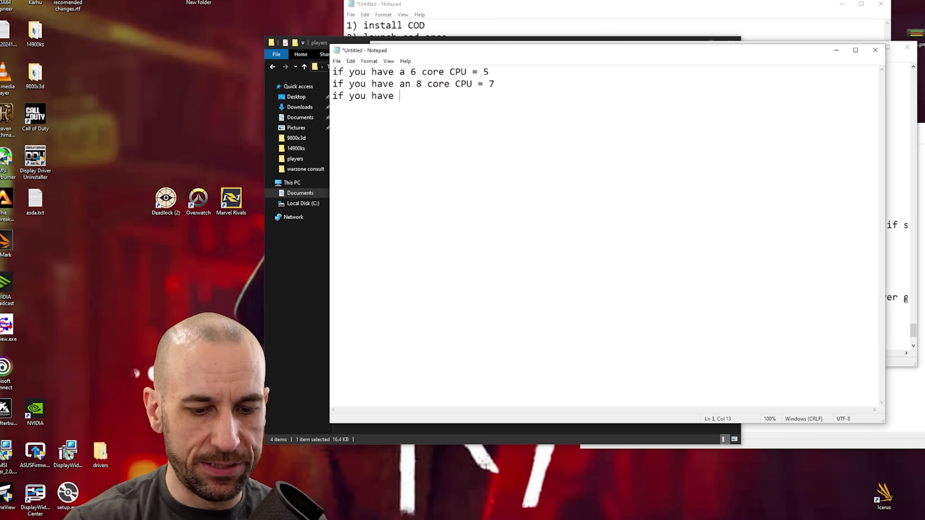
pyautogui.write(' 16 core CPU (9950X')
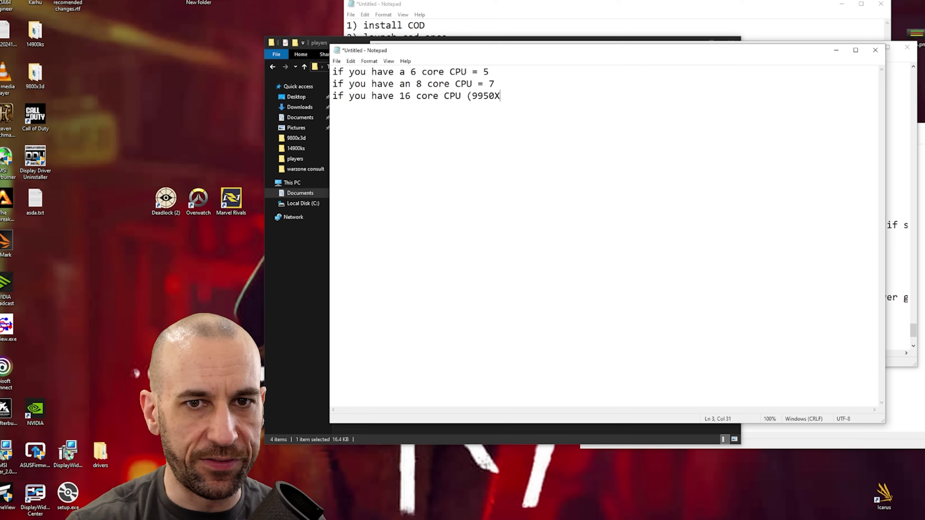
pyautogui.write(' or 7950X)')
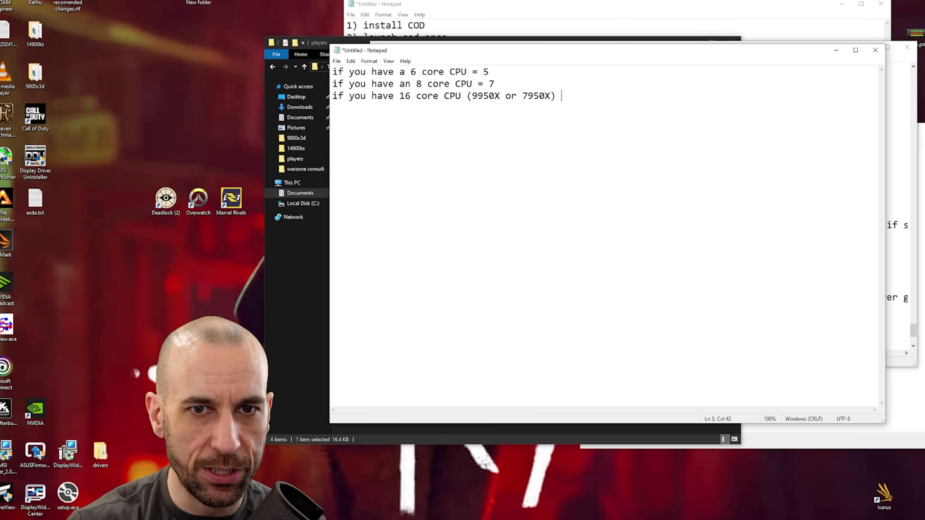
pyautogui.write(' = 7')
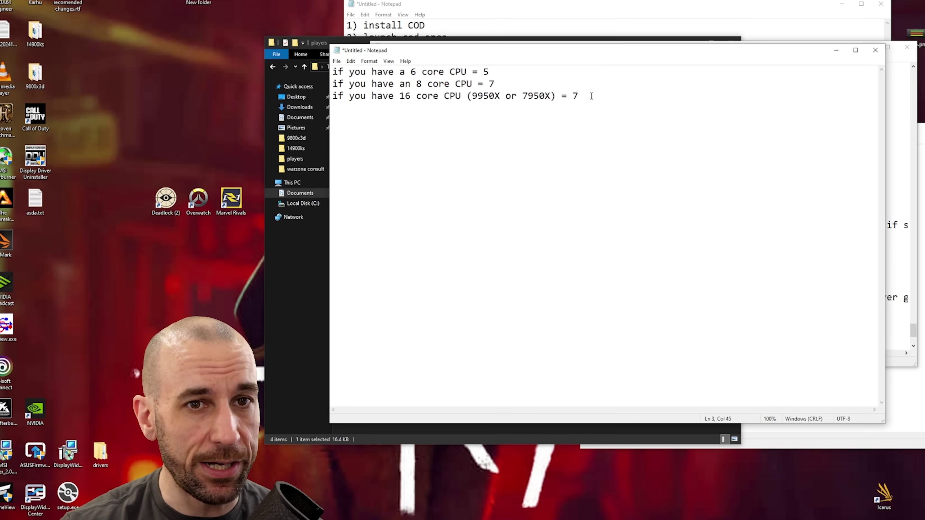
# Insert a blank line after the 8 core line to separate it from the 16 core line.
pyautogui.hotkey('shift', 'Home')
pyautogui.click(526, 87)
pyautogui.press('Return')
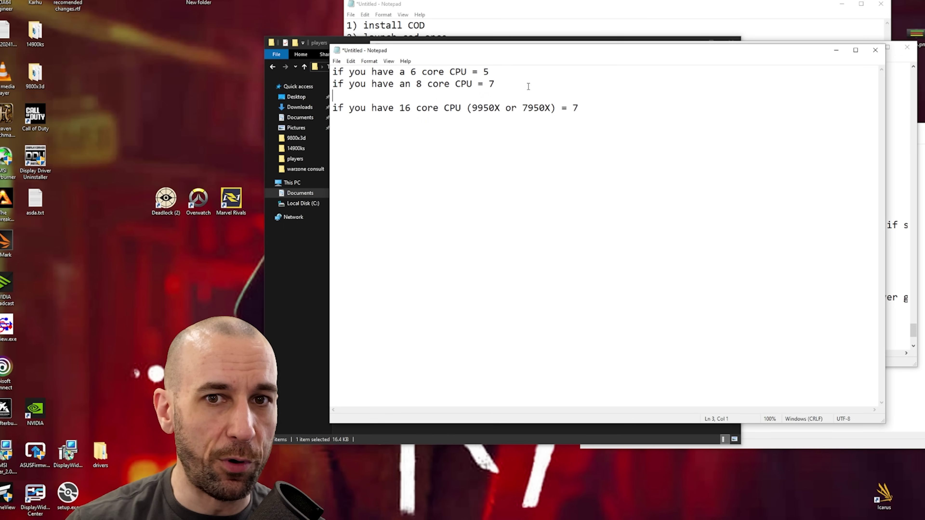
# Append "(turn off SMT or else performance ass cheeks)" to the 16 core line.
pyautogui.moveTo(595, 108); pyautogui.dragTo(332, 95)
pyautogui.click(597, 108)
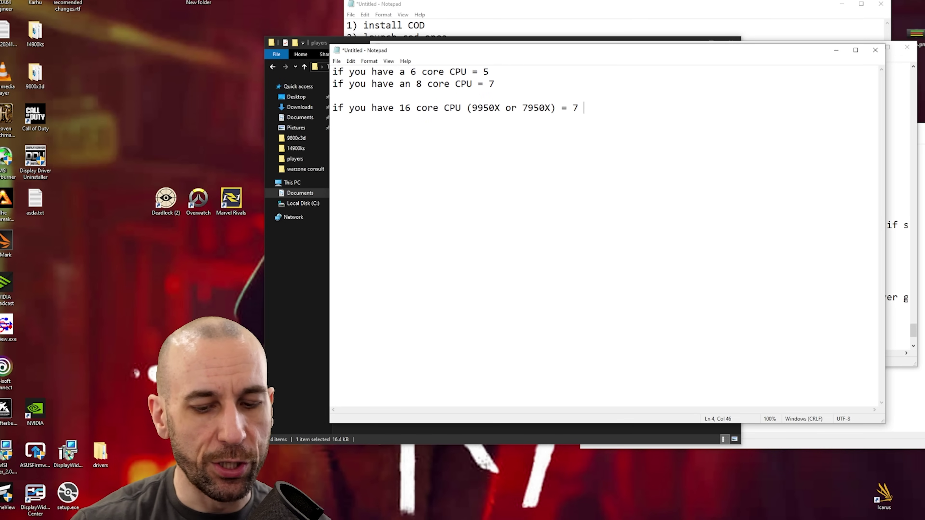
pyautogui.write('(')
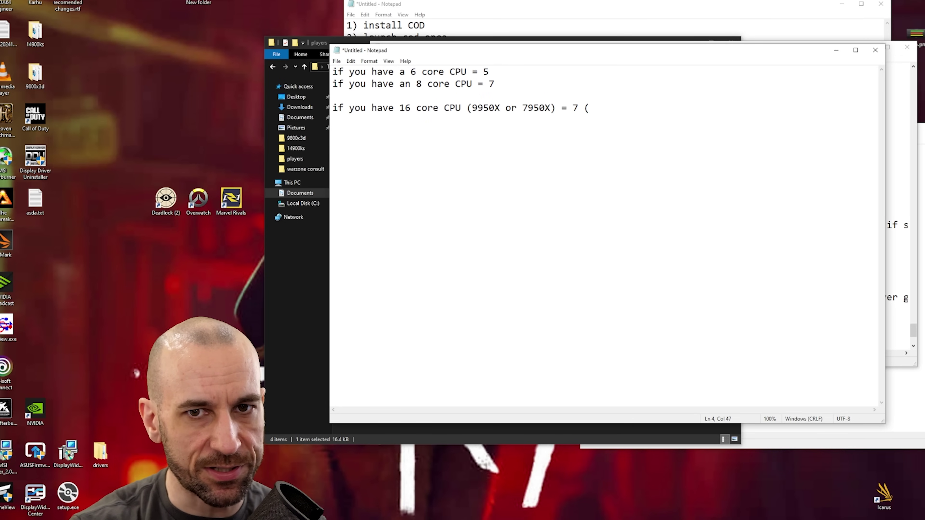
pyautogui.write('turn off SM')
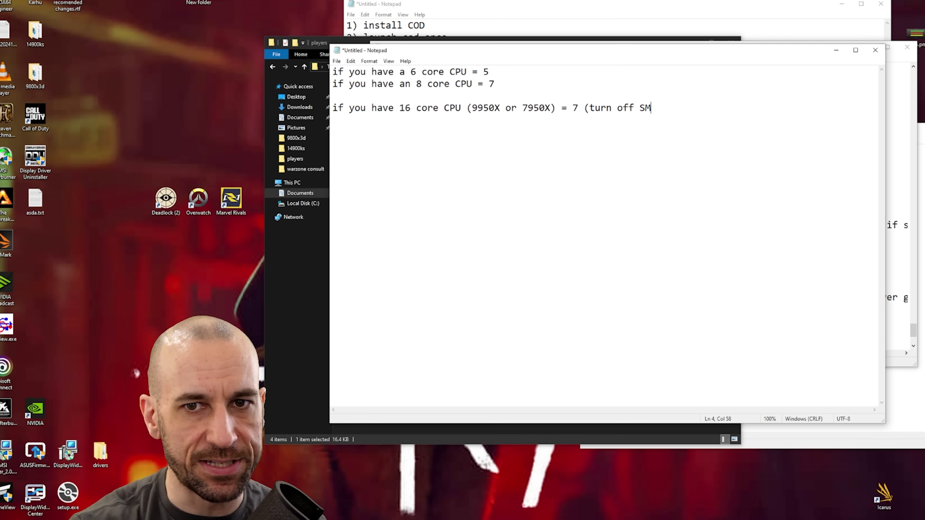
pyautogui.write('T or else ')
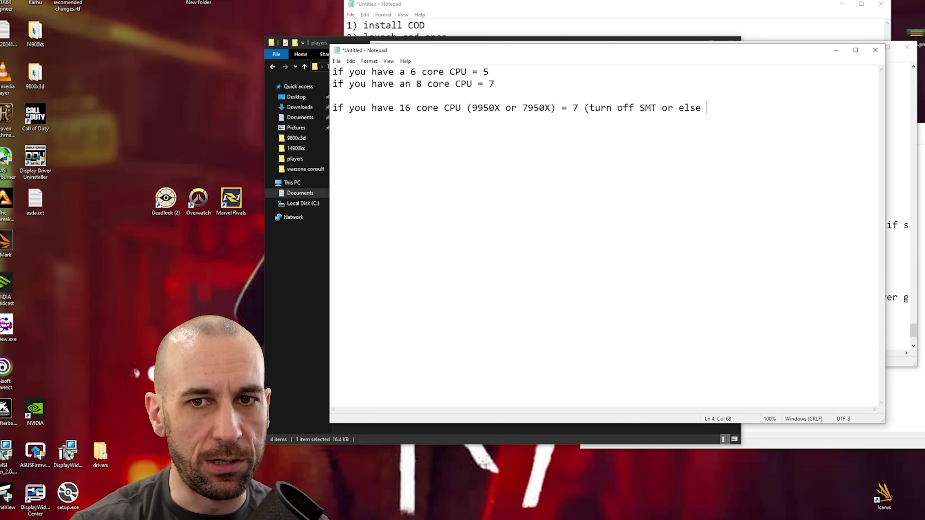
pyautogui.write('performance ass c')
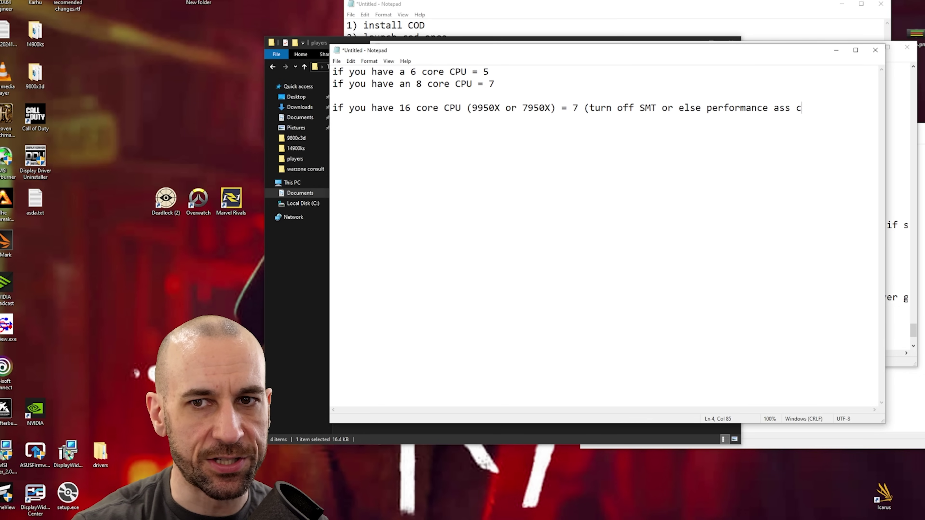
pyautogui.write('heeks)')
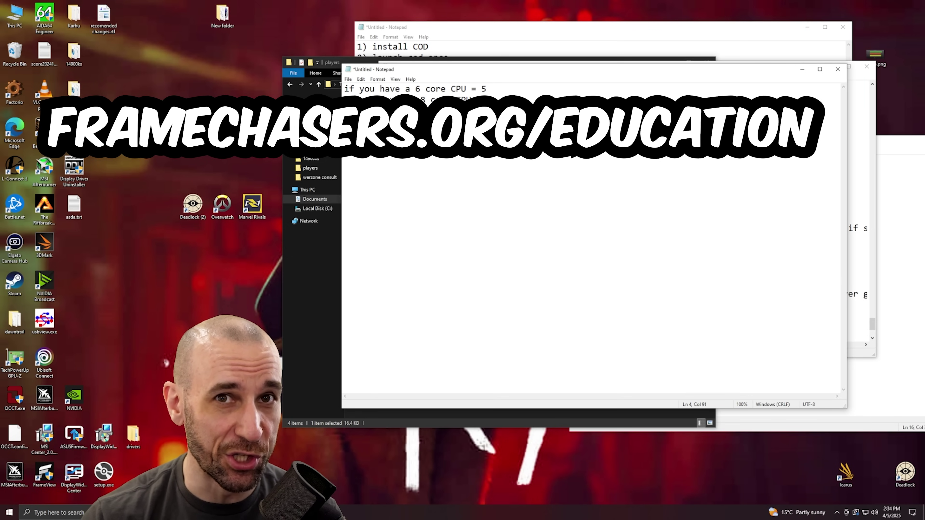
# Add the CPU models "9900X 7900X" on a new line below the 16 core line.
pyautogui.press('Return')
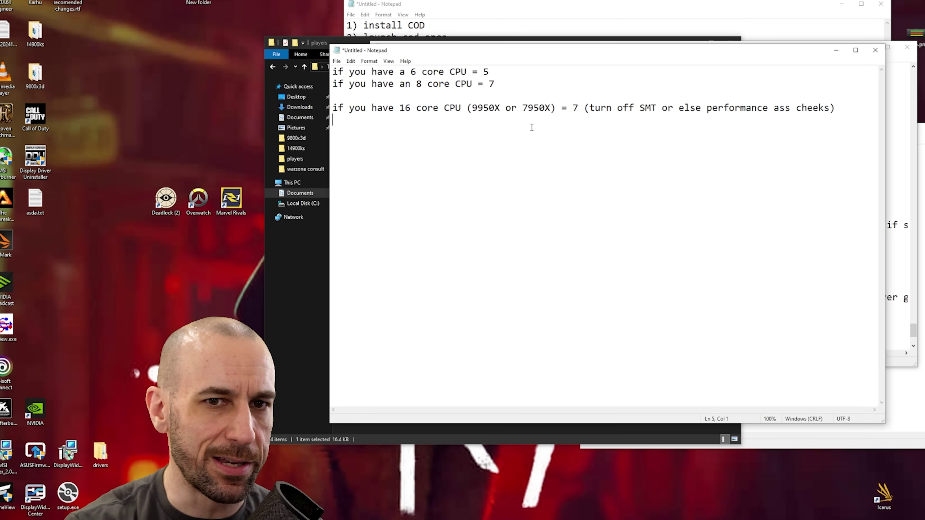
pyautogui.write('9900X ')
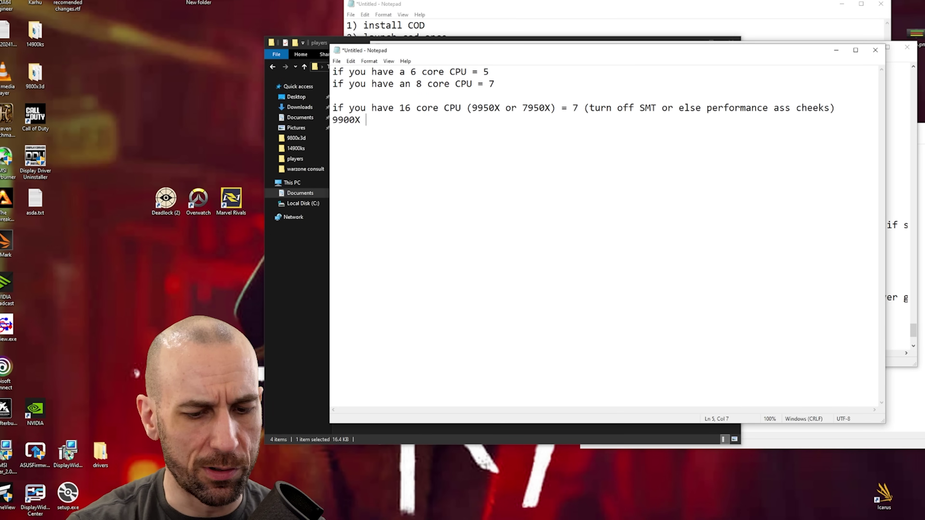
pyautogui.write('7900X')
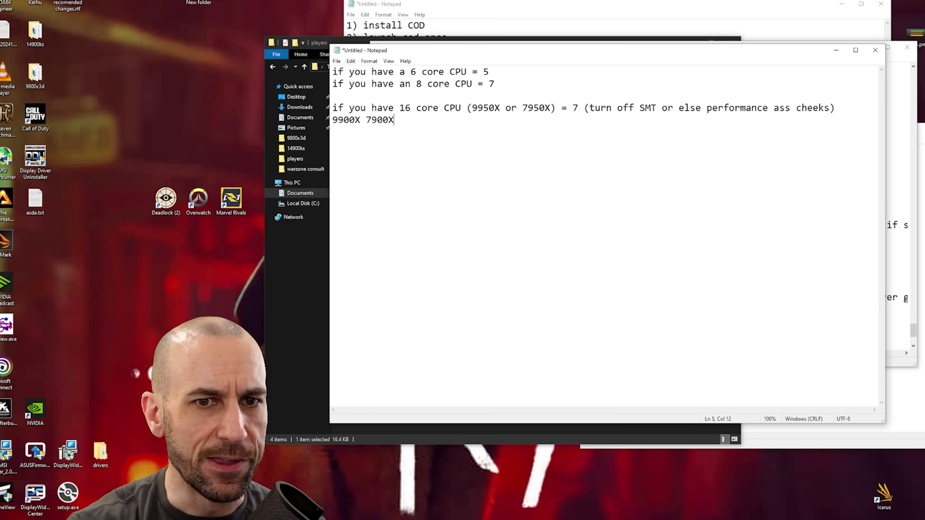
pyautogui.moveTo(405, 121); pyautogui.dragTo(335, 125)
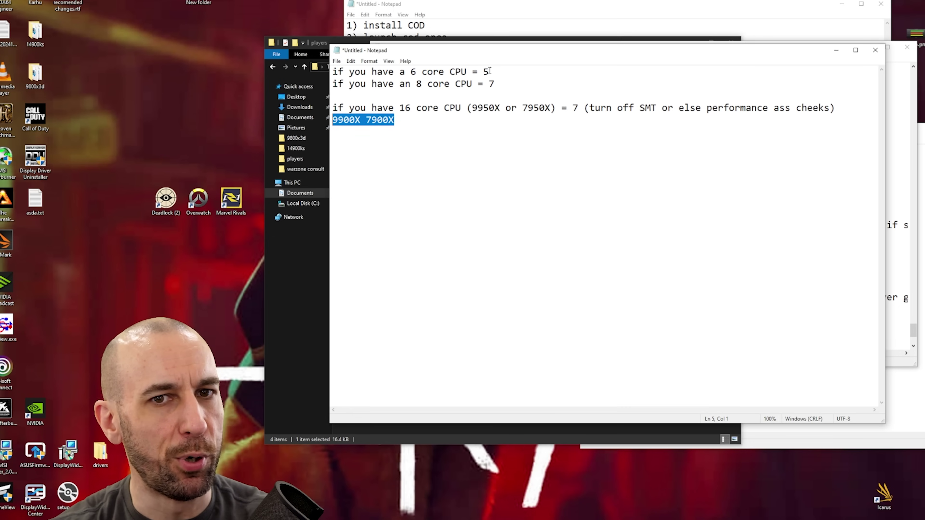
pyautogui.press('End')
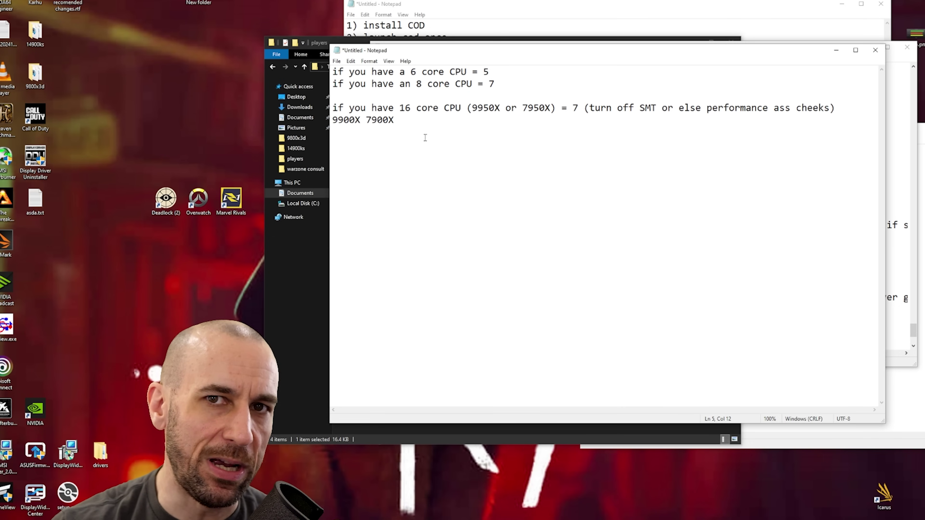
# Complete the 10900k line with the value 8.
pyautogui.moveTo(415, 124); pyautogui.dragTo(319, 127)
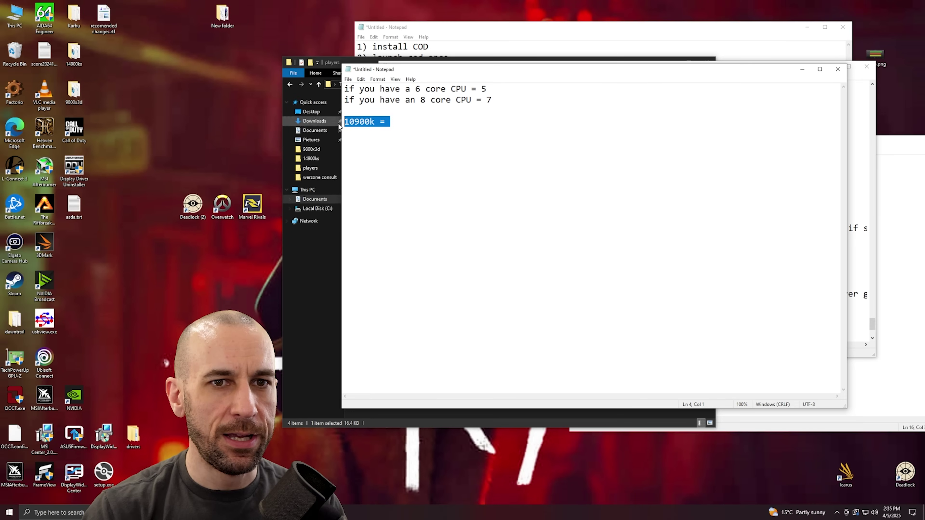
pyautogui.press('End')
pyautogui.moveTo(376, 121); pyautogui.dragTo(344, 122)
pyautogui.press('End')
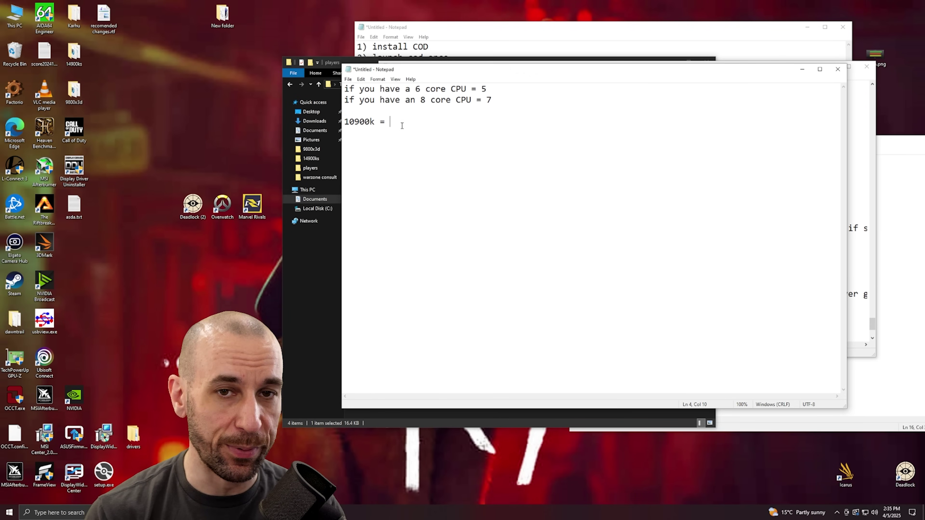
pyautogui.write('8')
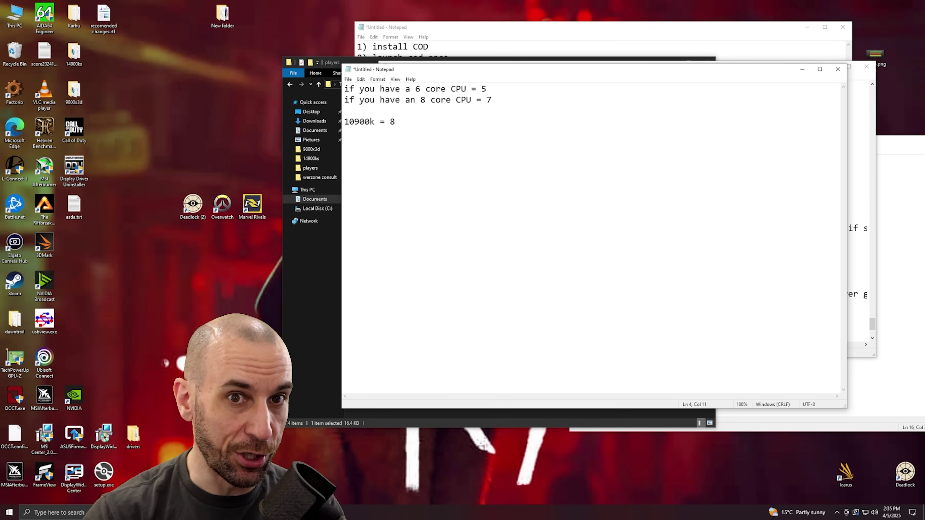
# Add "anything below 12 cores, leave SMT / HT ON" after a blank line below the 10900k entry, and return to the config file.
pyautogui.press('Return')
pyautogui.press('Return')
pyautogui.write('anything below')
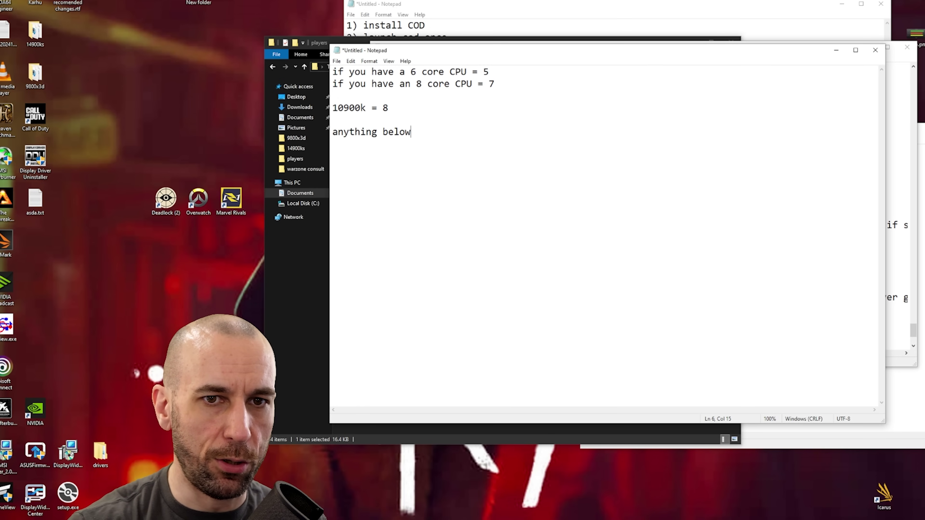
pyautogui.write(' 12 cores, ')
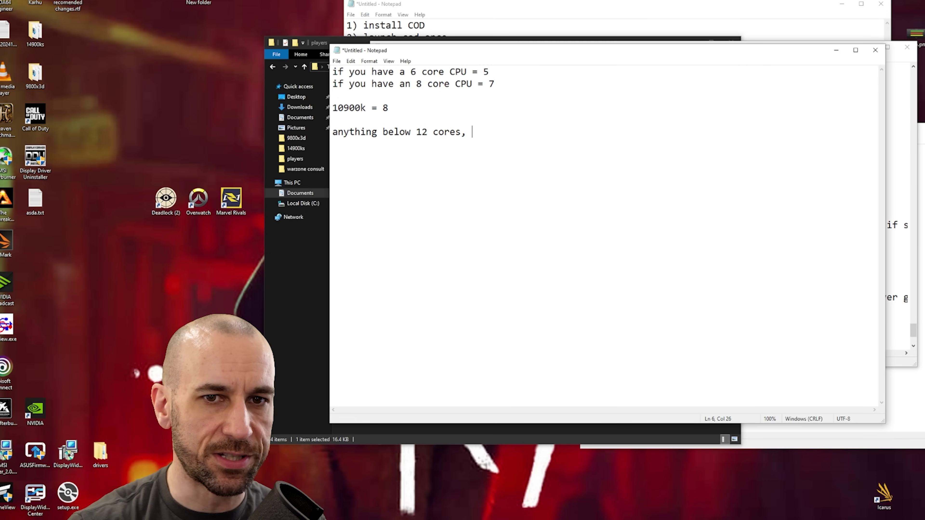
pyautogui.write('l;e')
pyautogui.write('ave SMT')
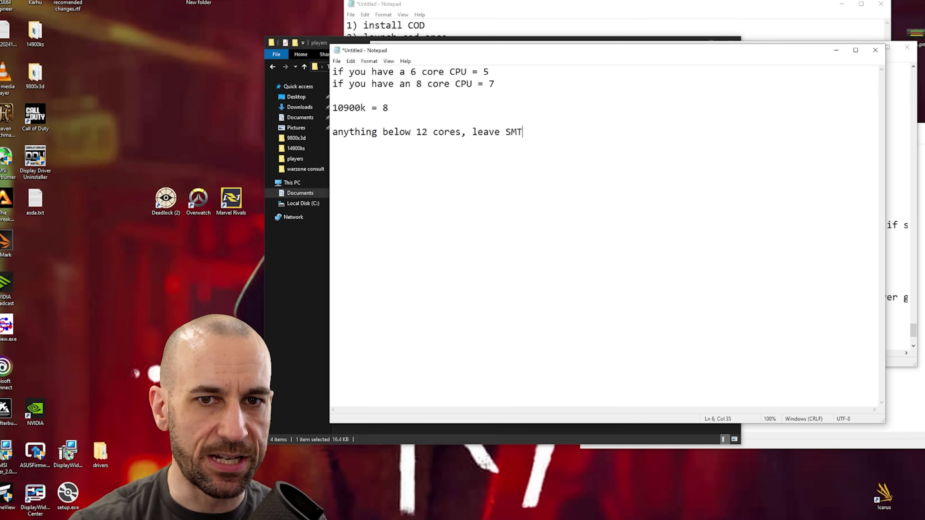
pyautogui.write(' / H')
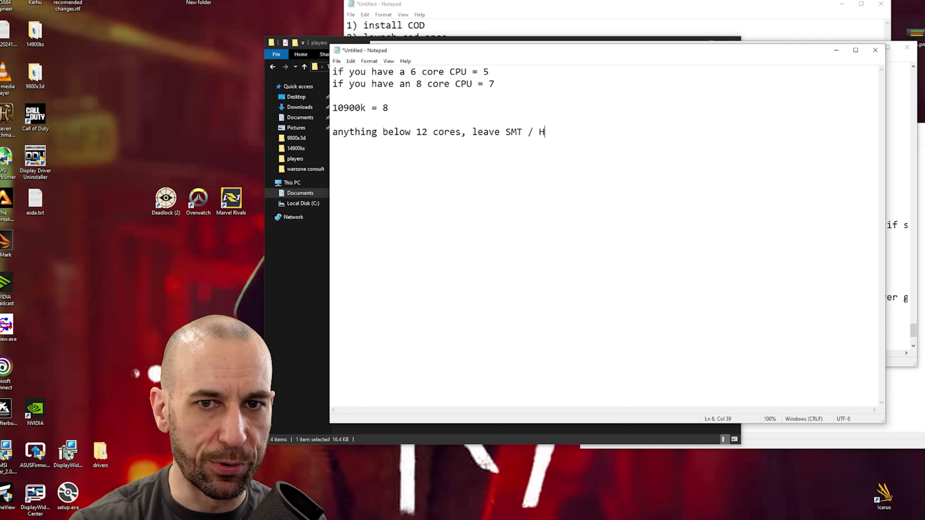
pyautogui.write('T ON')
pyautogui.hotkey('alt', 'Tab')
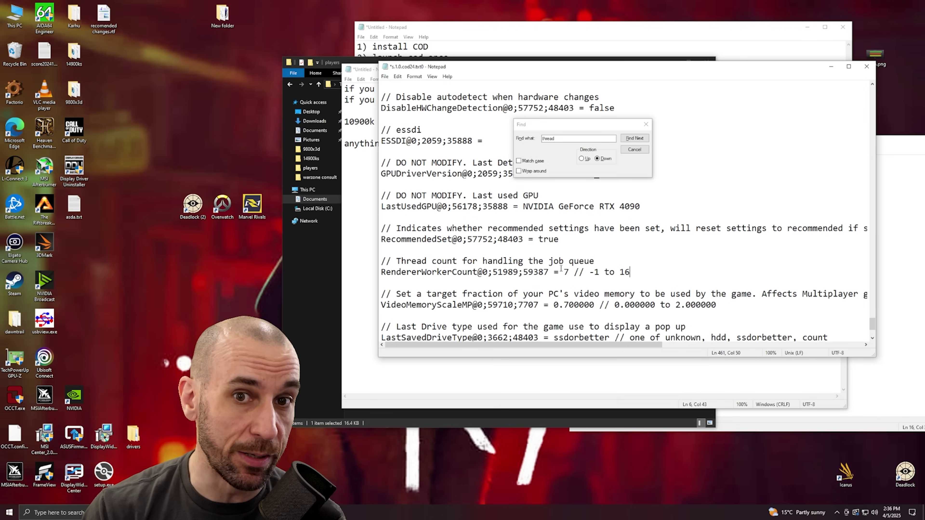
# Save and close the s.1.0.cod24.txt0 config file, and close the untitled core-count note without saving it.
pyautogui.click(636, 153)
pyautogui.moveTo(564, 293)
pyautogui.mouseDown()
pyautogui.moveTo(599, 272)
pyautogui.moveTo(571, 278)
pyautogui.mouseUp()
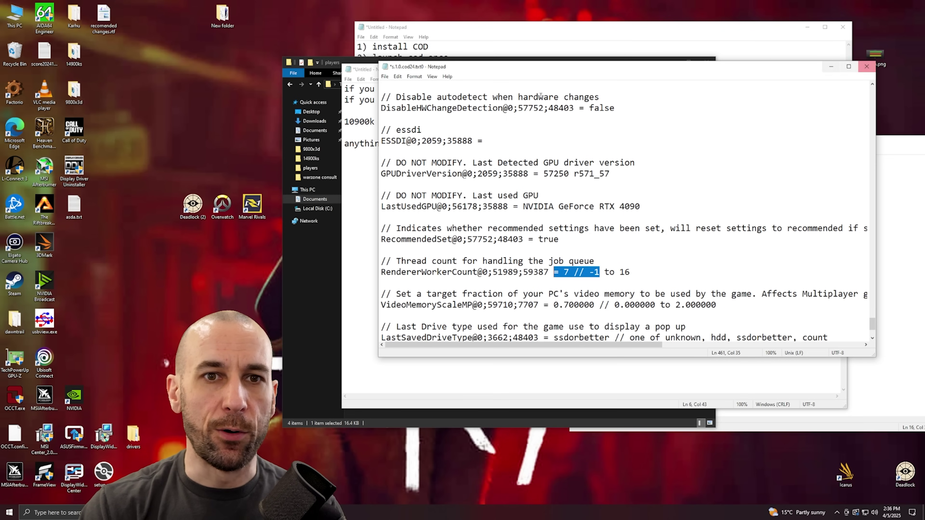
pyautogui.click(385, 76)
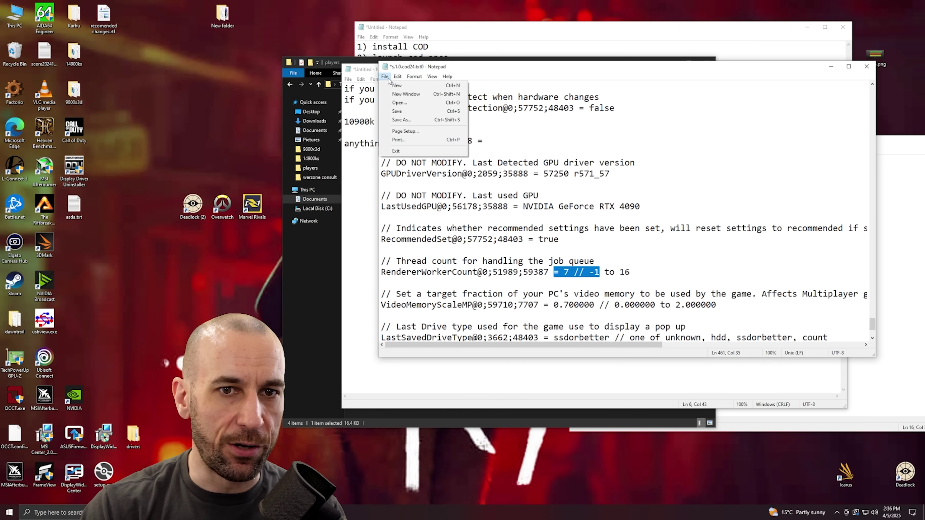
pyautogui.click(398, 111)
pyautogui.click(866, 66)
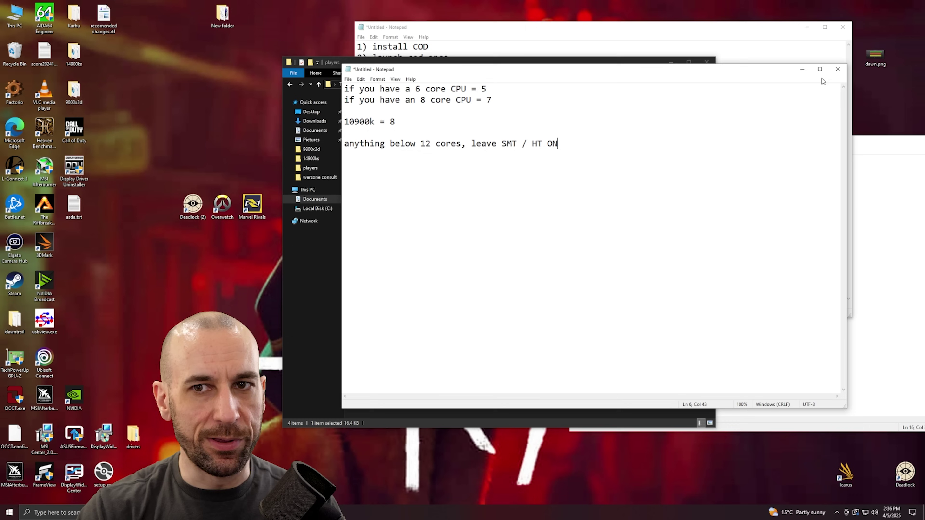
pyautogui.click(837, 69)
pyautogui.click(475, 260)
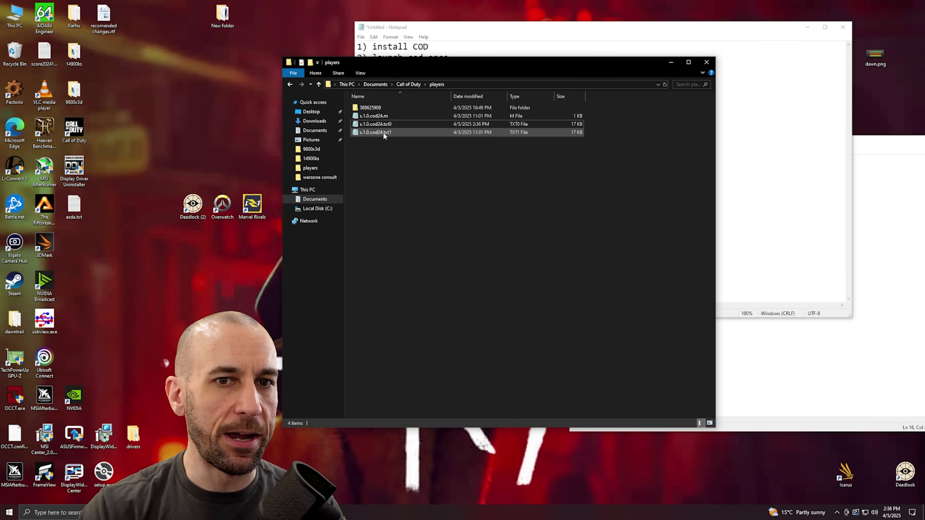
# Open s.1.0.cod24.txt1 from the players folder and search for "thread" to check the RendererWorkerCount value.
pyautogui.doubleClick(393, 135)
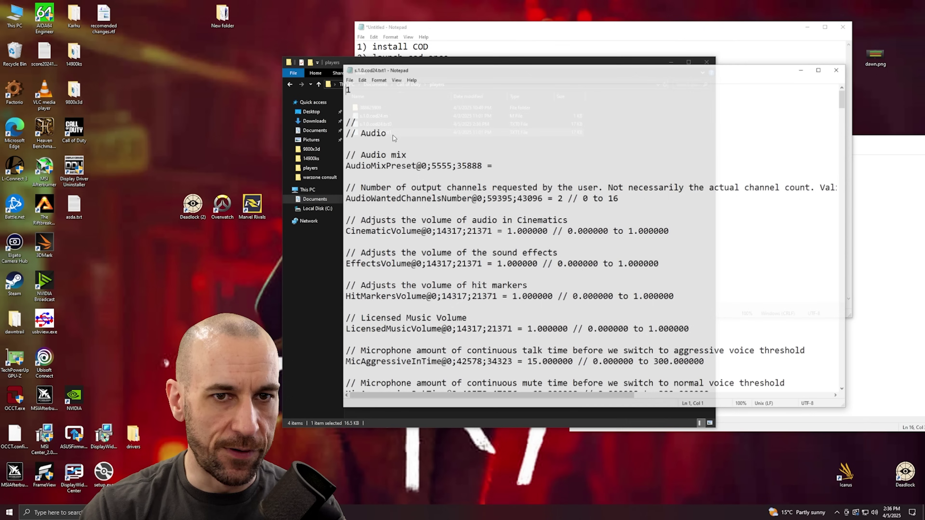
pyautogui.moveTo(521, 70); pyautogui.dragTo(582, 77)
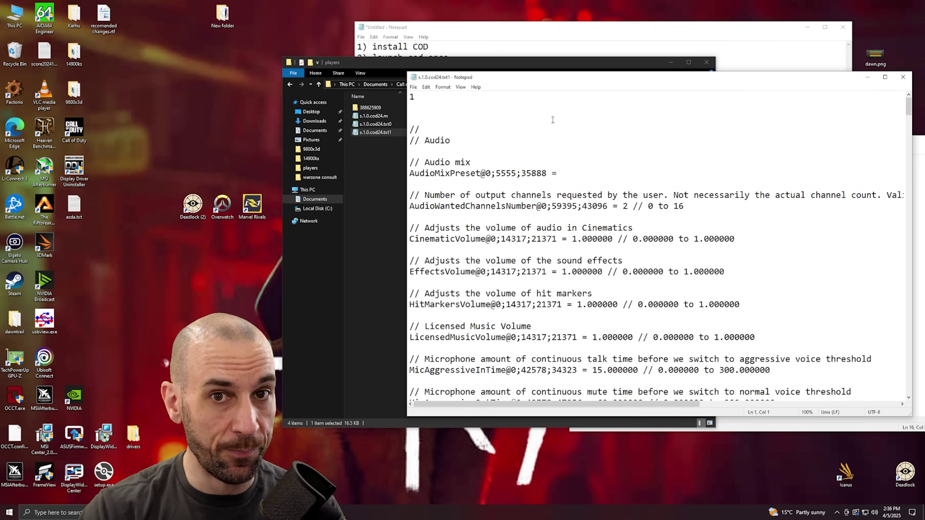
pyautogui.hotkey('ctrl', 'f')
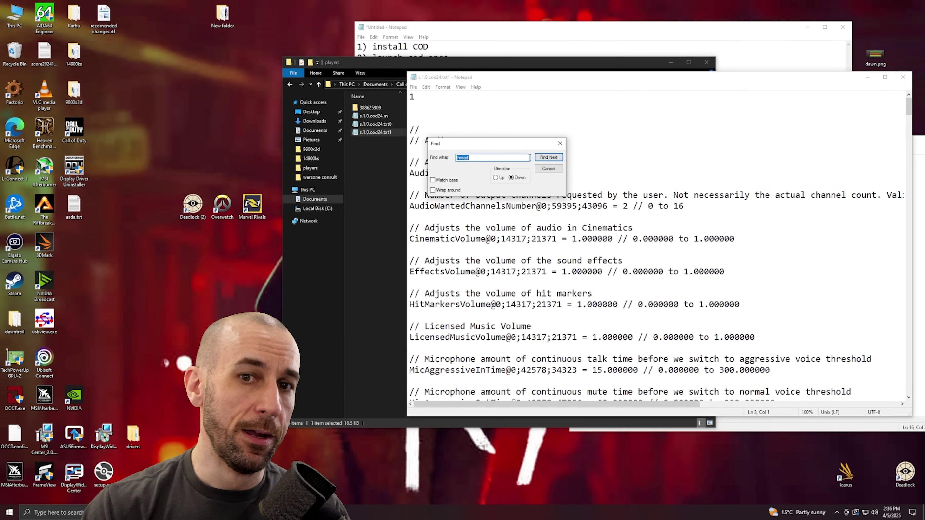
pyautogui.click(548, 157)
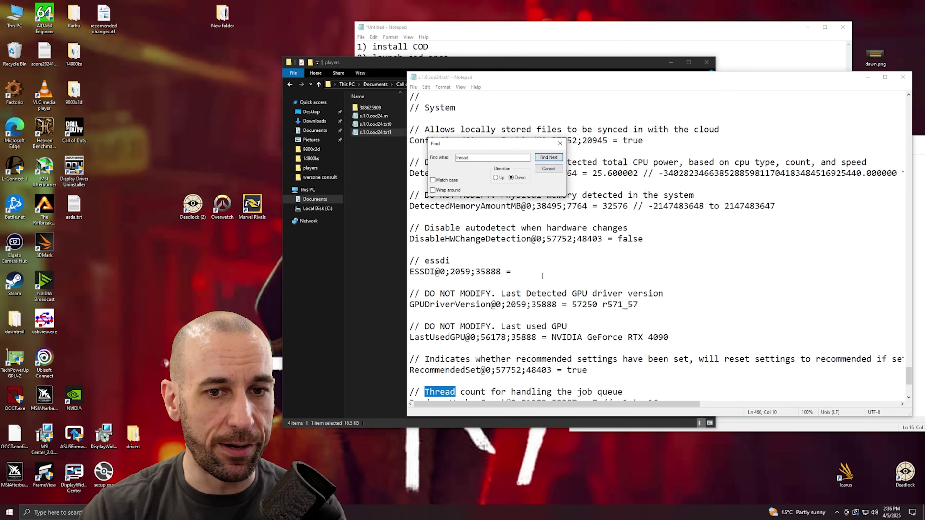
pyautogui.scroll(-1, 534, 305)
pyautogui.doubleClick(594, 370)
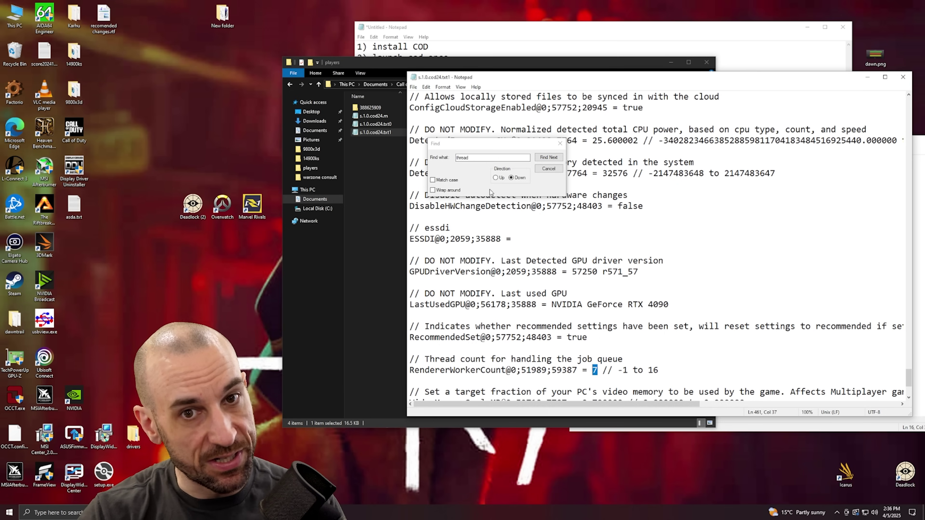
# Search upward for "bar" to check the GPUUploadHeaps value of the resizable-bar setting.
pyautogui.write('bar')
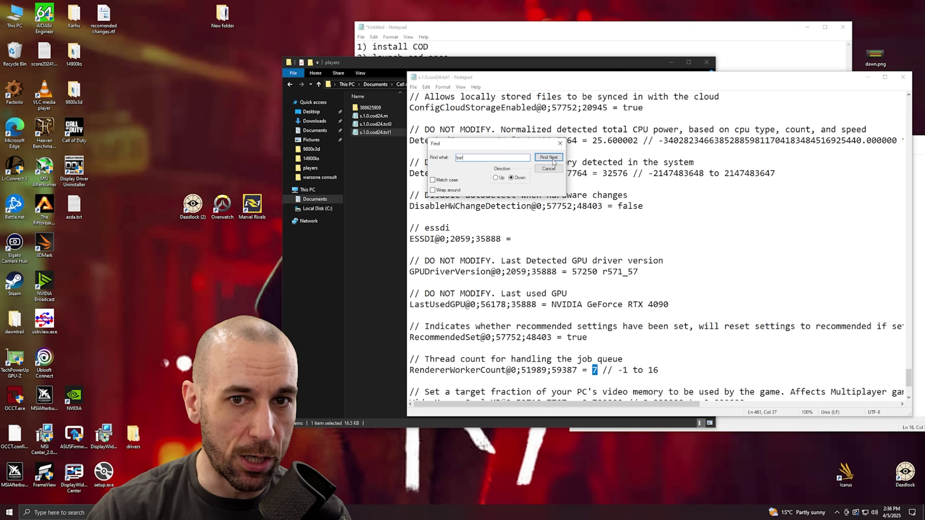
pyautogui.click(548, 157)
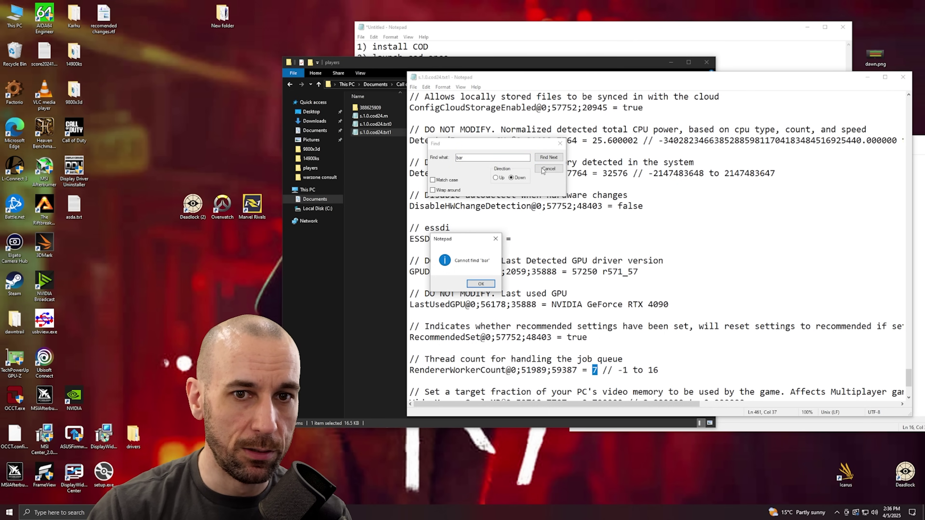
pyautogui.click(480, 286)
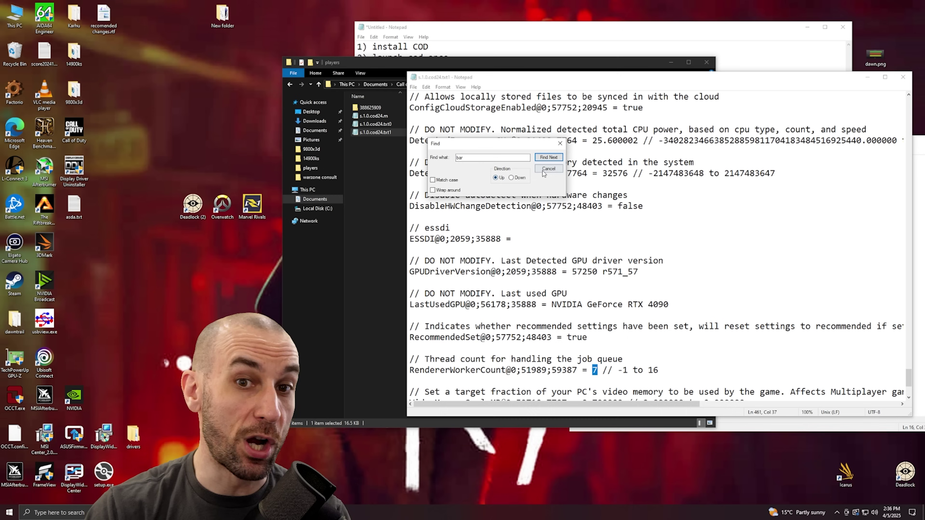
pyautogui.click(548, 157)
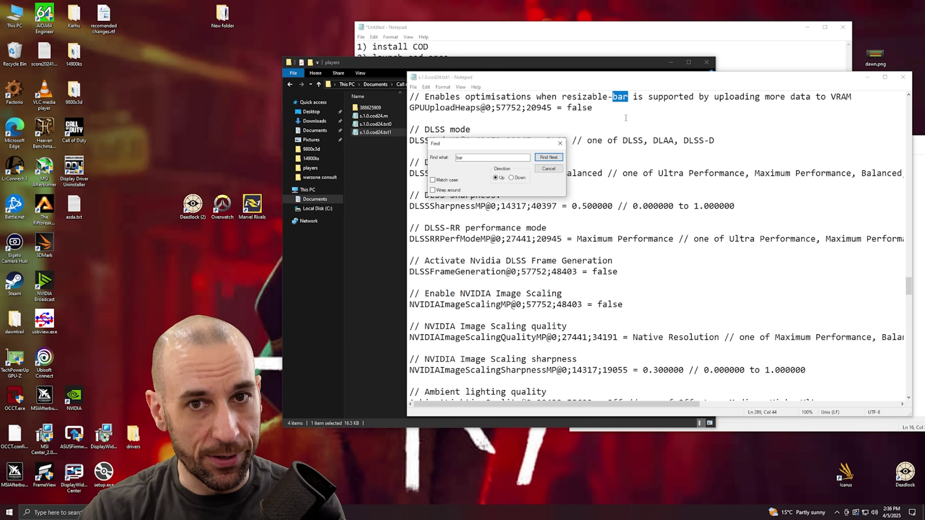
pyautogui.moveTo(596, 108); pyautogui.dragTo(585, 109)
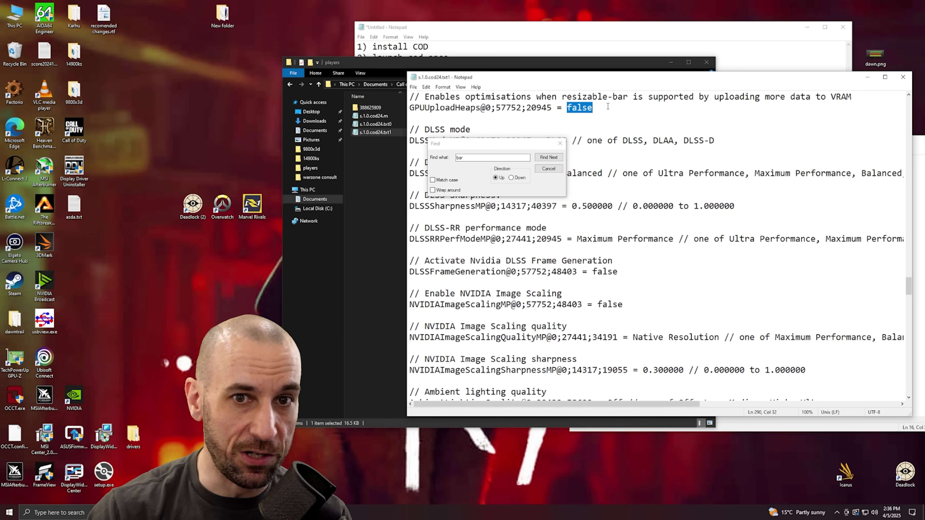
# End the text search, then save and close the s.1.0.cod24.txt1 config file.
pyautogui.click(560, 143)
pyautogui.click(413, 87)
pyautogui.click(426, 121)
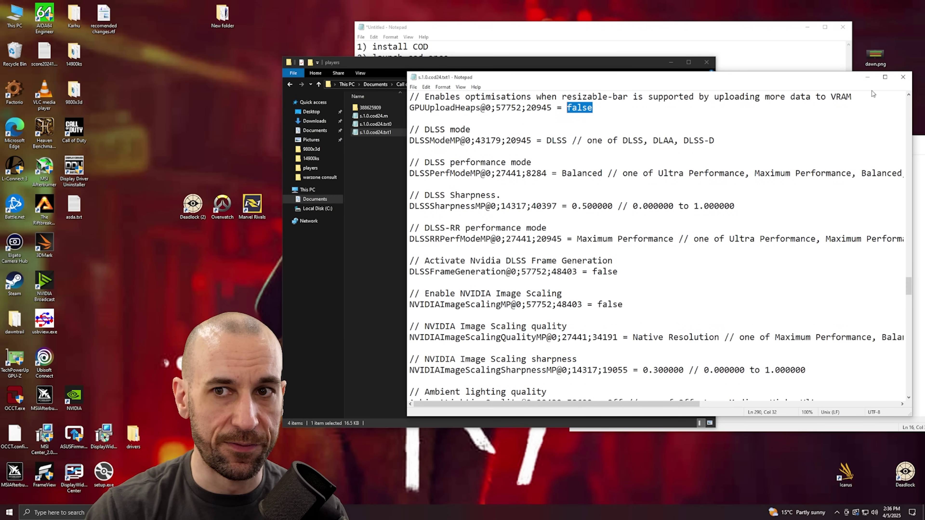
pyautogui.click(902, 78)
# Open the numbered player subfolder and inspect its g.1.0.m, g.1.0.l.m and g.cod24.1.0.l.m files.
pyautogui.doubleClick(375, 108)
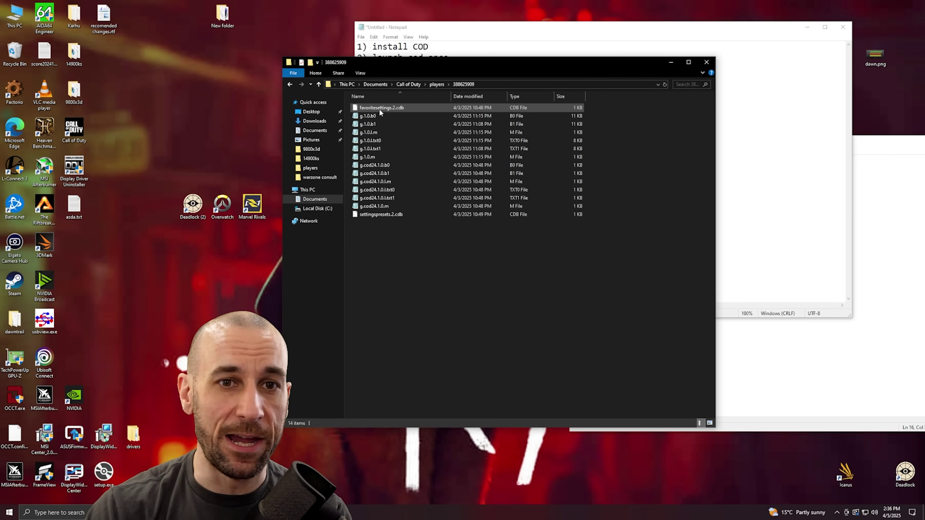
pyautogui.doubleClick(401, 157)
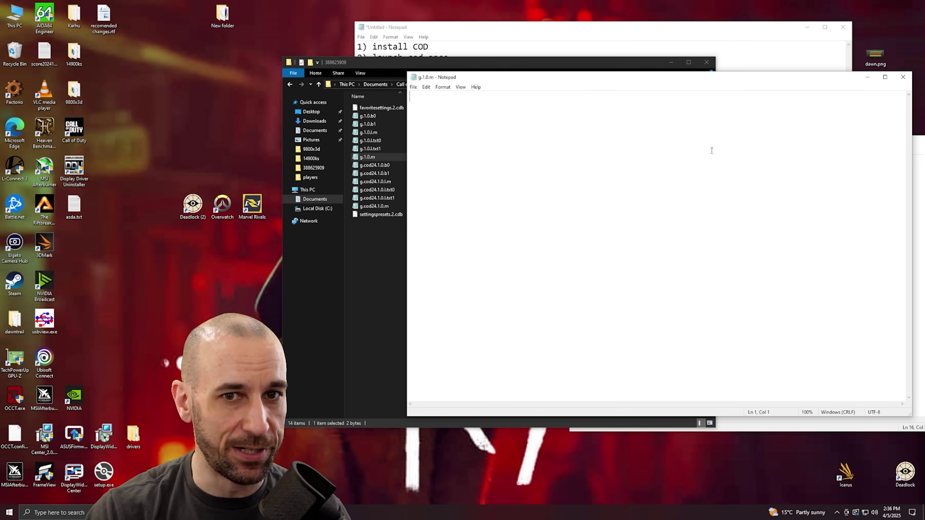
pyautogui.click(902, 78)
pyautogui.doubleClick(369, 132)
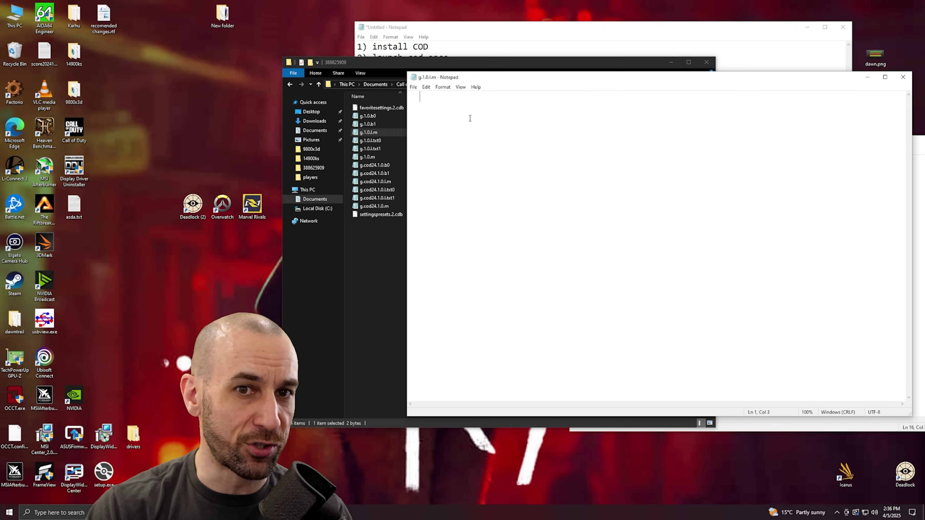
pyautogui.click(903, 77)
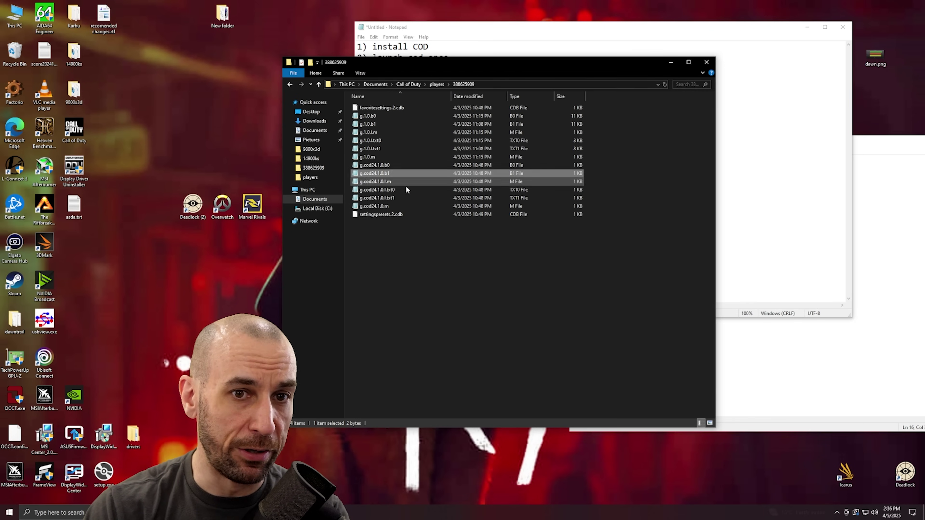
pyautogui.doubleClick(377, 181)
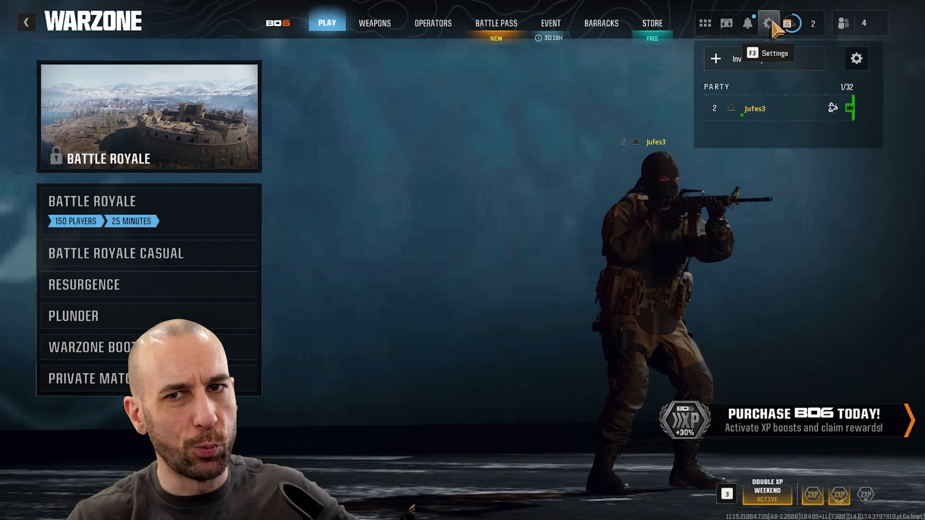
# Switch to Warzone and open its graphics display settings at the Sustainability section.
pyautogui.click(768, 23)
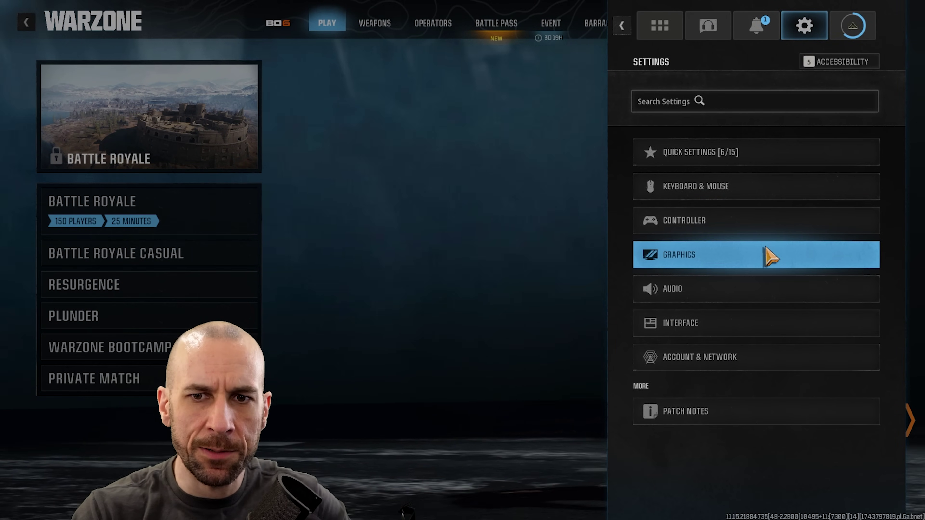
pyautogui.click(768, 256)
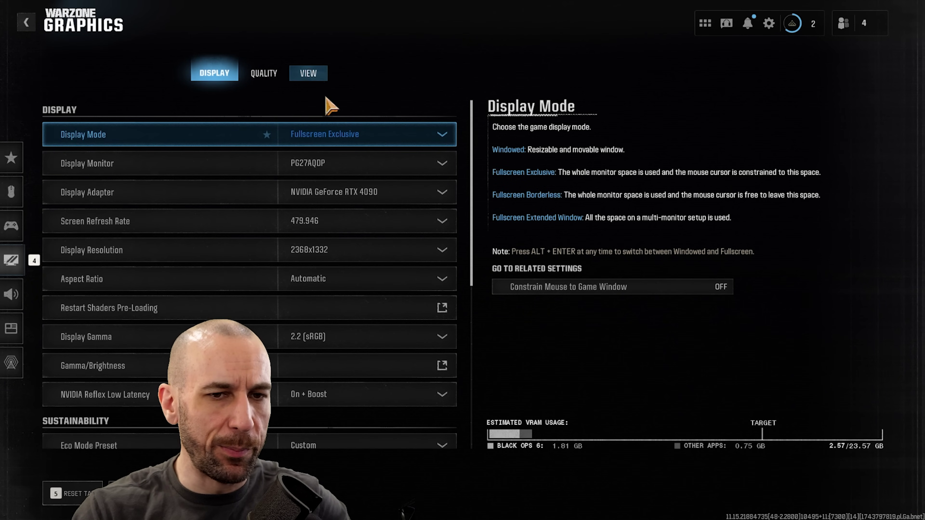
pyautogui.scroll(-5, 475, 273)
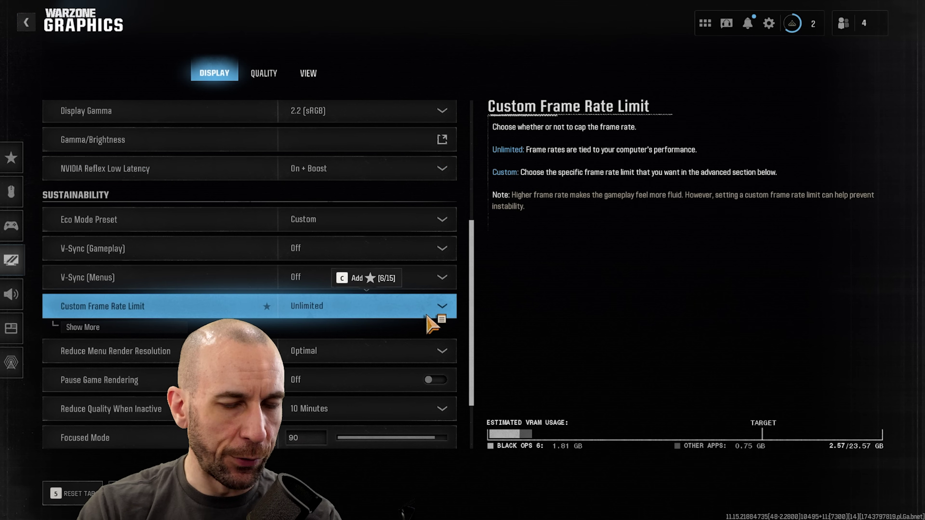
# Set Custom Frame Rate Limit to Custom, expand its extra options and adjust the Gameplay Custom Frame Rate Limit.
pyautogui.click(428, 316)
pyautogui.click(489, 310)
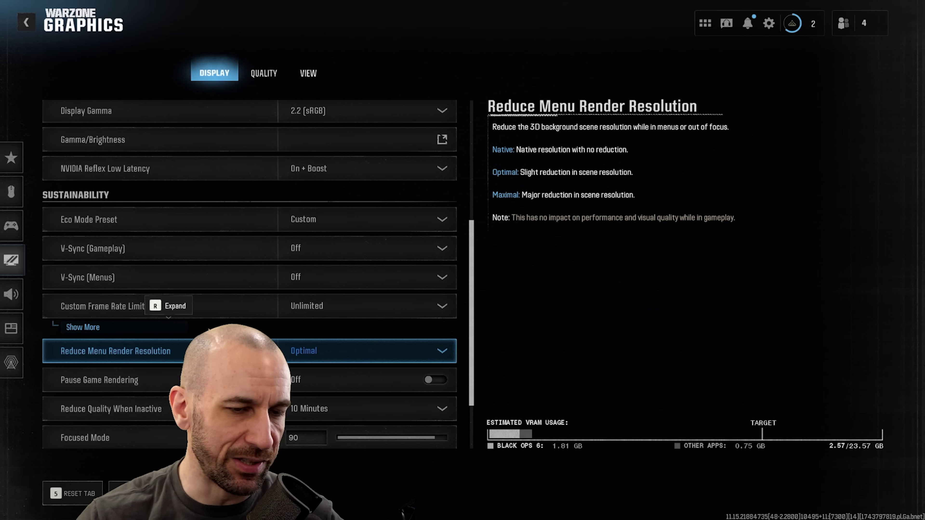
pyautogui.click(399, 316)
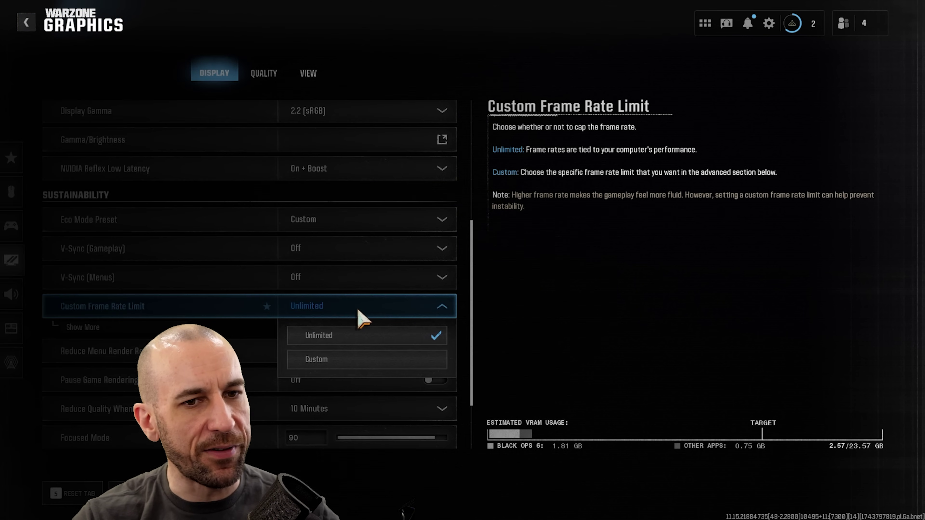
pyautogui.click(350, 359)
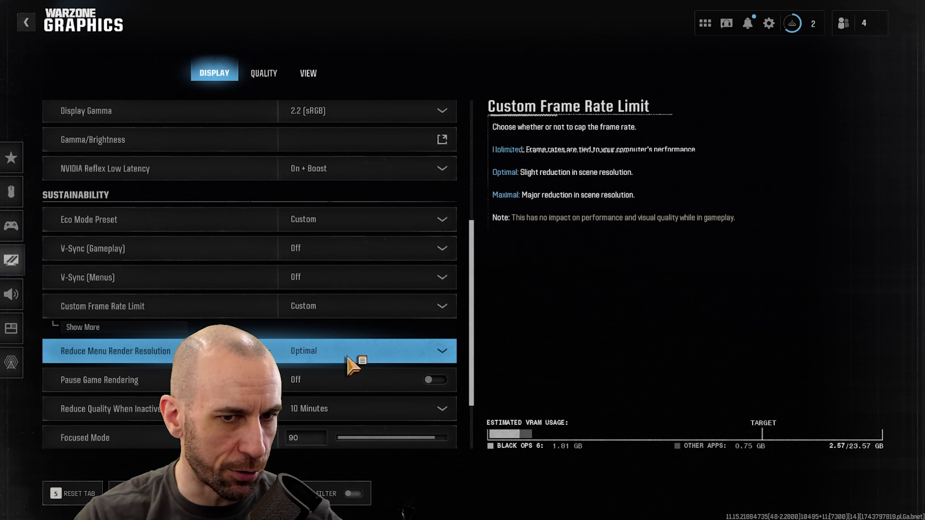
pyautogui.click(165, 330)
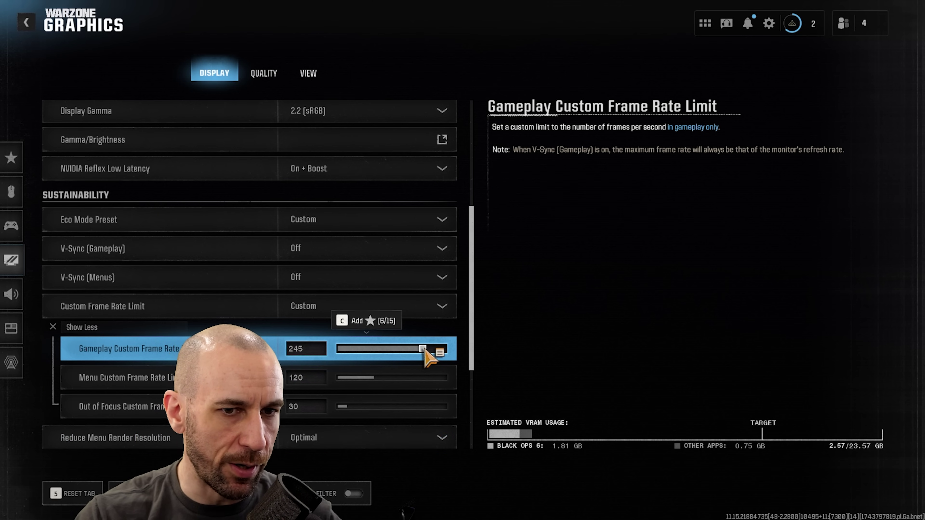
pyautogui.moveTo(423, 353); pyautogui.dragTo(419, 353)
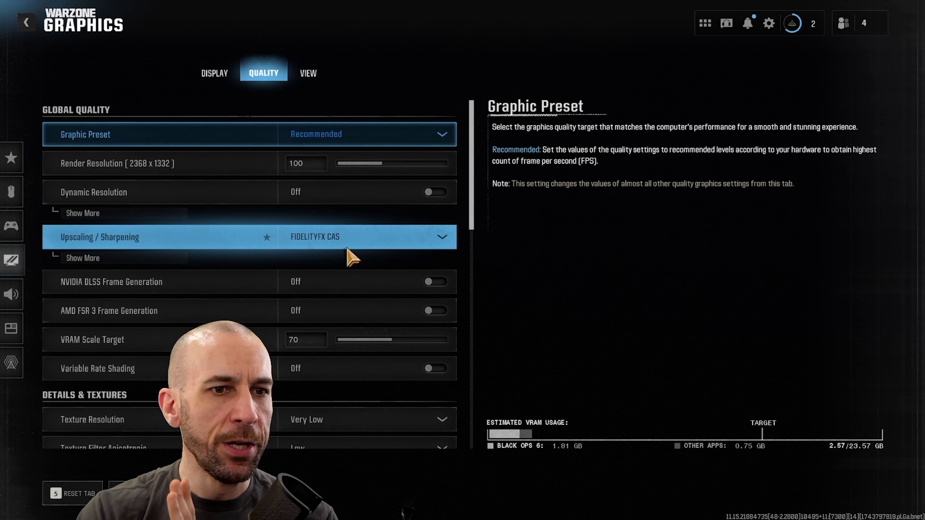
# In the graphics quality settings, keep FIDELITYFX CAS for Upscaling / Sharpening and set its strength to 59.
pyautogui.click(408, 246)
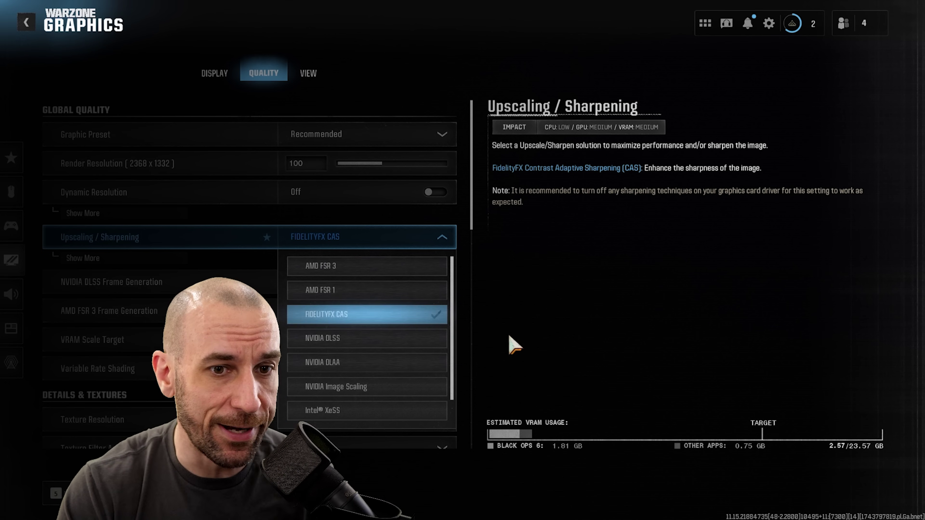
pyautogui.click(470, 324)
pyautogui.click(402, 244)
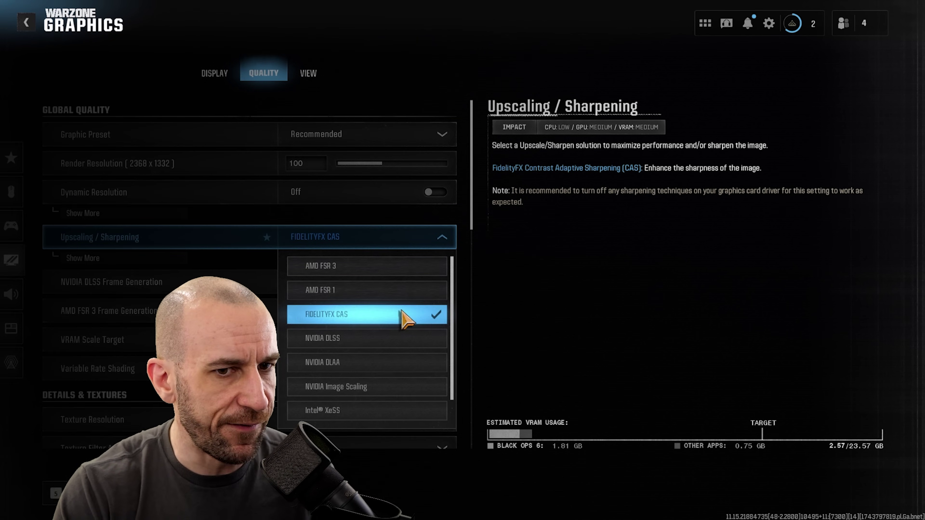
pyautogui.click(537, 324)
pyautogui.click(178, 259)
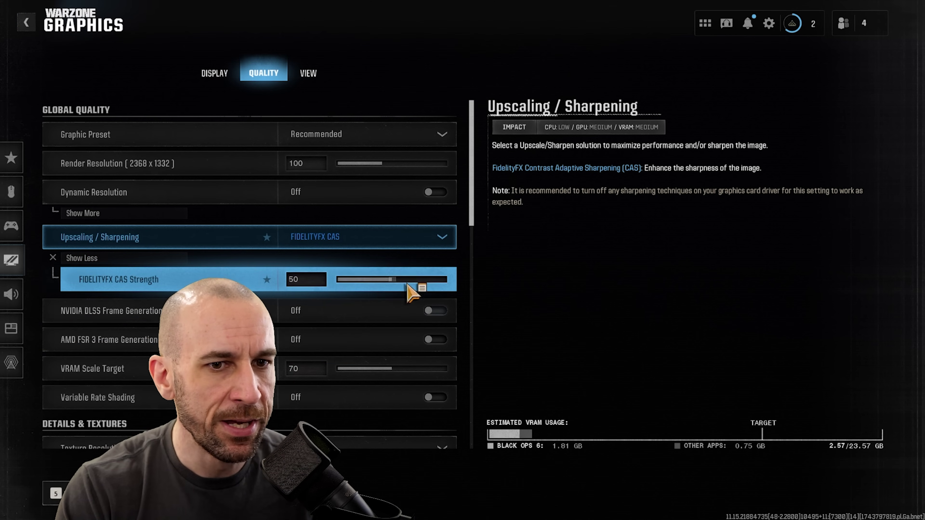
pyautogui.moveTo(417, 284)
pyautogui.mouseDown()
pyautogui.moveTo(370, 284)
pyautogui.moveTo(401, 283)
pyautogui.mouseUp()
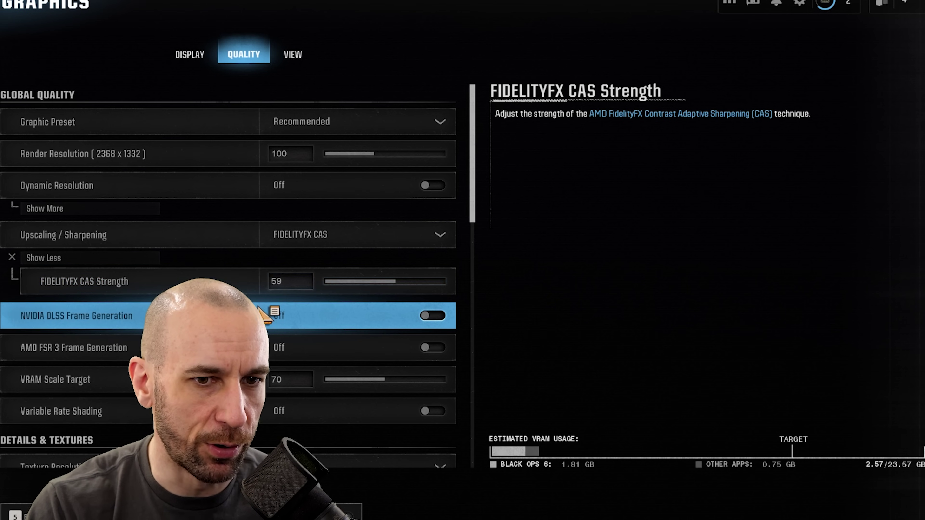
# Review the quality settings from Variable Rate Shading through Details & Textures to Shadow & Lighting.
pyautogui.scroll(-3, 218, 273)
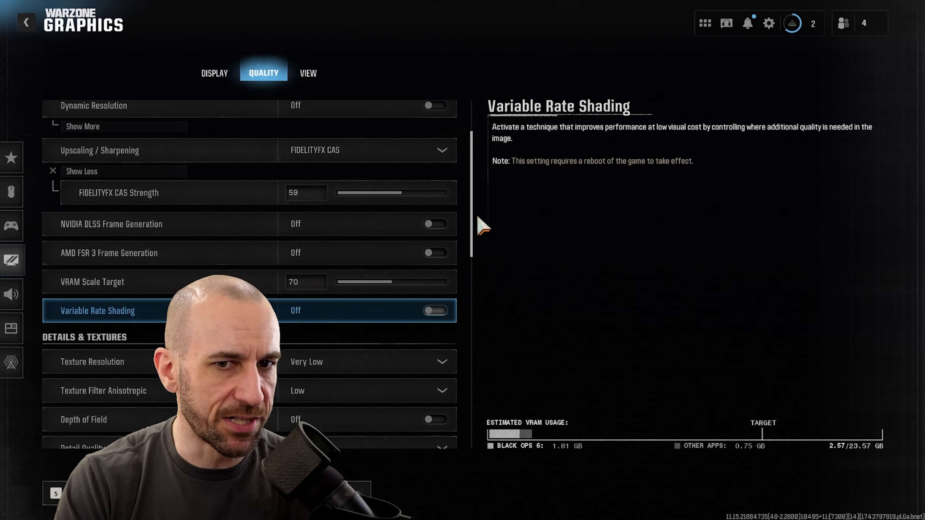
pyautogui.scroll(-8, 478, 233)
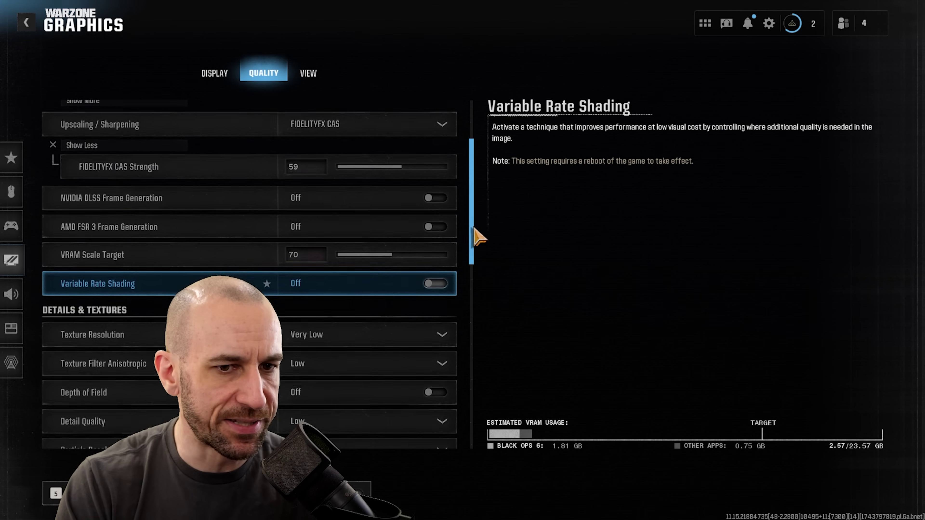
pyautogui.scroll(-8, 483, 328)
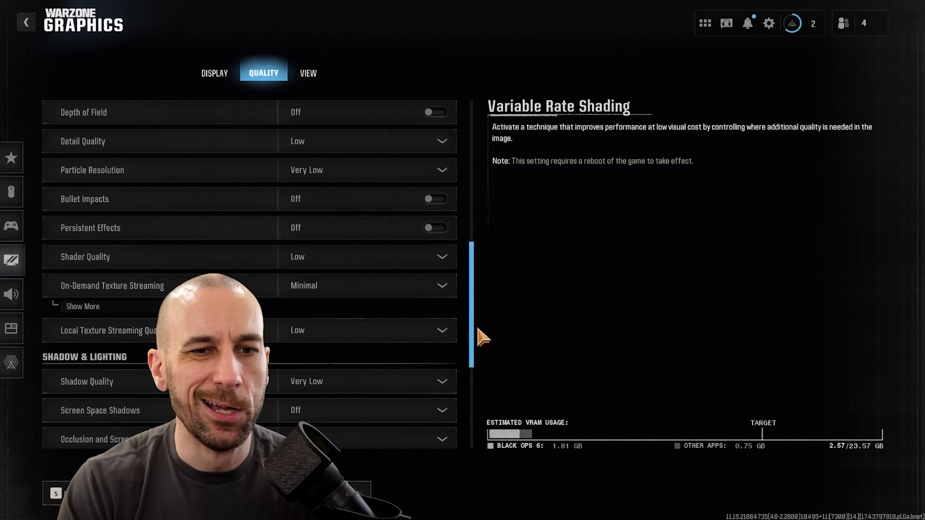